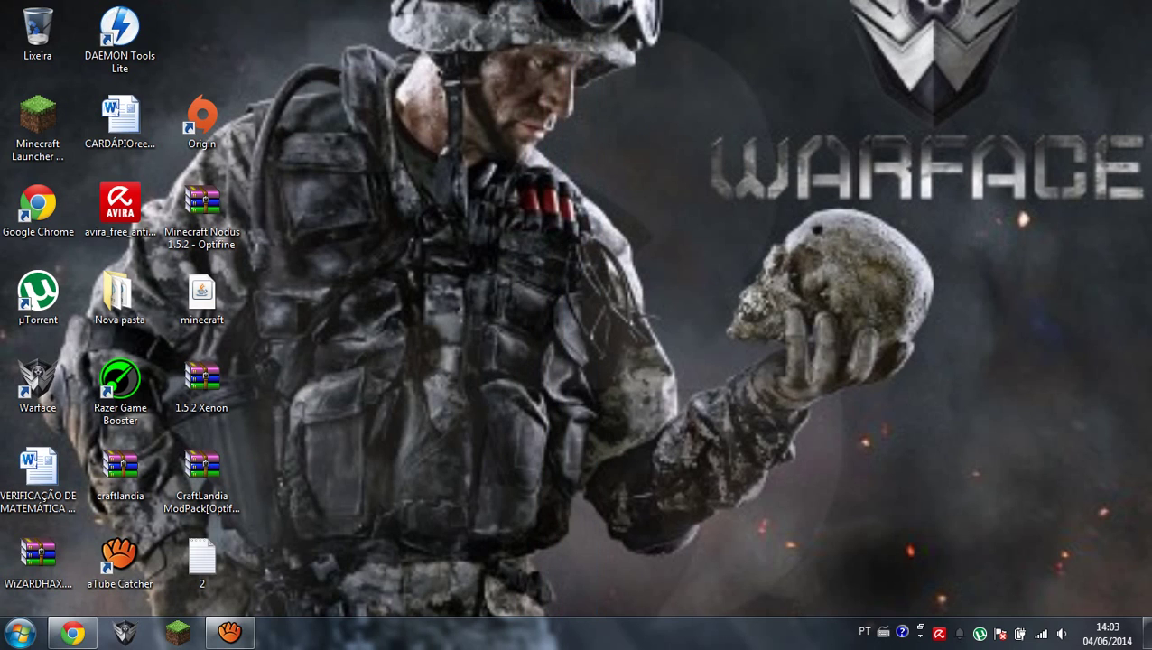
# Open µTorrent to view the Payday.The.Heist-RELOADED torrent and close its window.
pyautogui.moveTo(547, 0); pyautogui.dragTo(588, 615)
pyautogui.moveTo(576, 241); pyautogui.dragTo(687, 554)
pyautogui.doubleClick(980, 634)
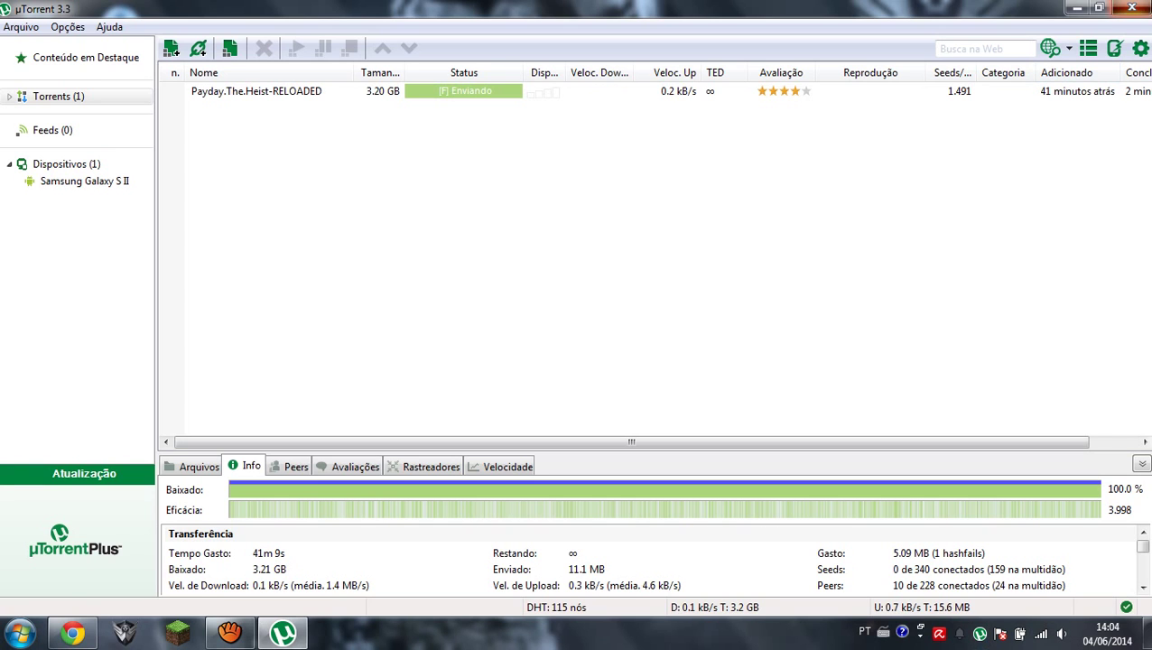
pyautogui.click(1132, 8)
# Open DAEMON Tools Lite and remove the Call of Juarez Gunslinger ISO from the recently used images.
pyautogui.click(20, 632)
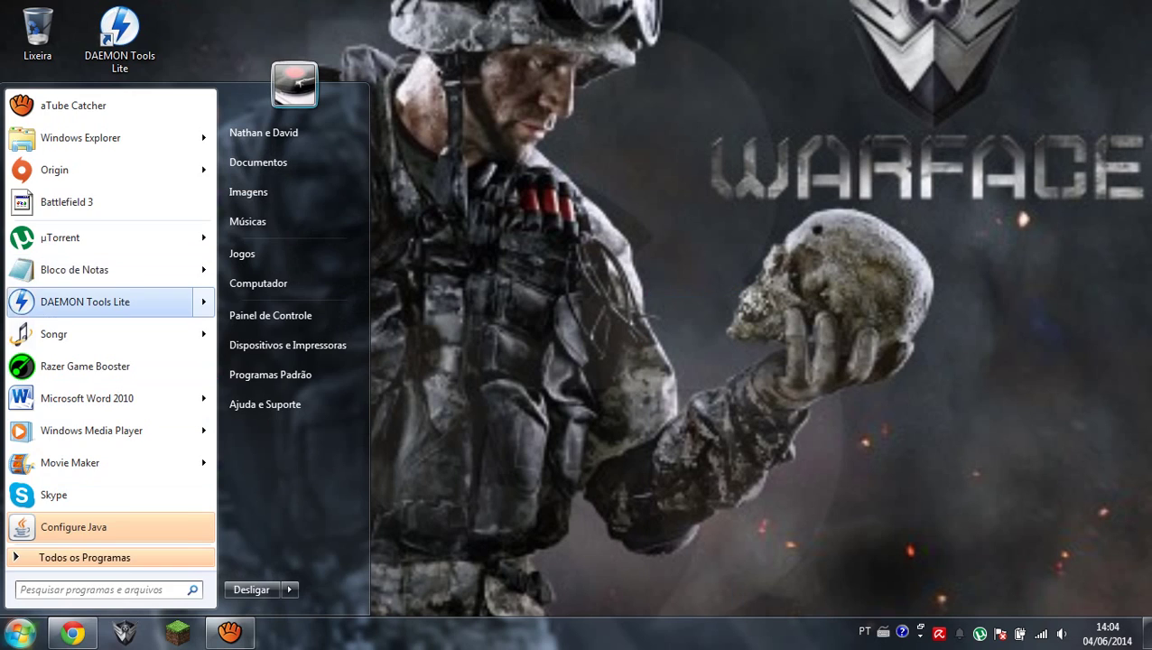
pyautogui.click(117, 302)
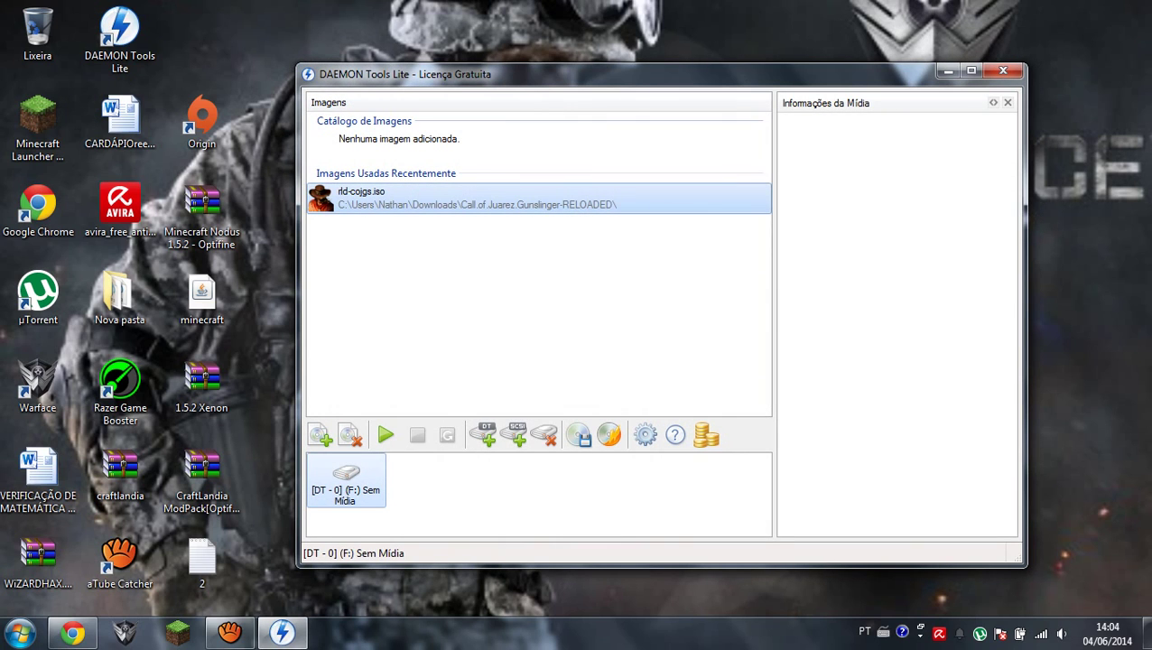
pyautogui.click(487, 289)
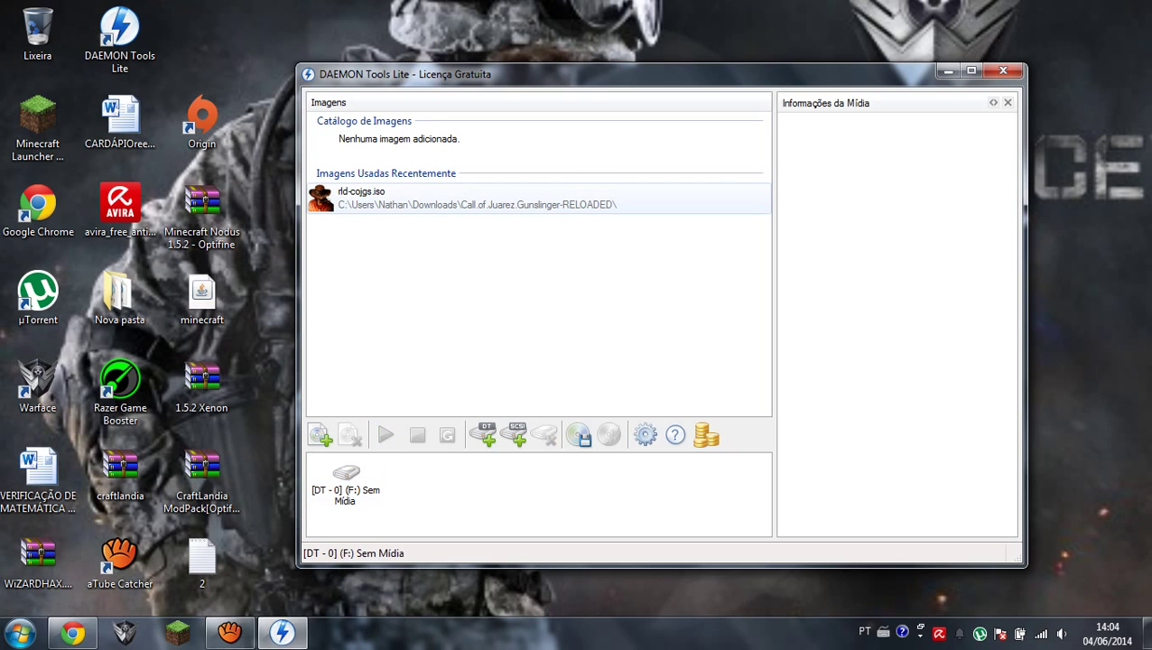
pyautogui.click(488, 199)
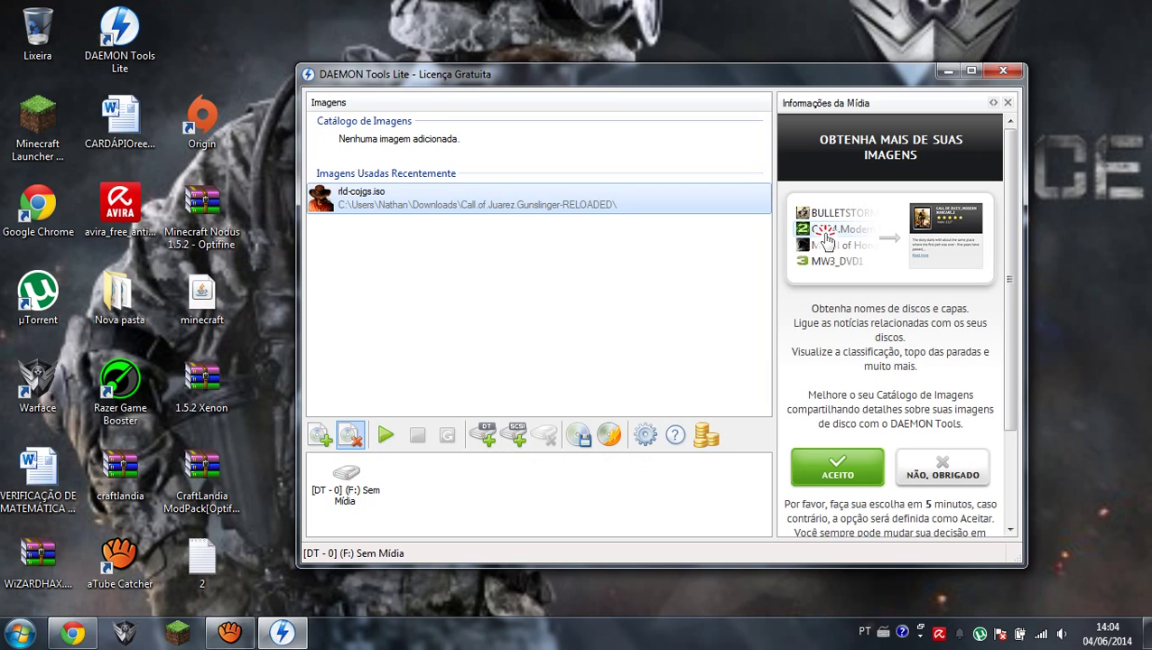
pyautogui.click(350, 435)
pyautogui.click(709, 360)
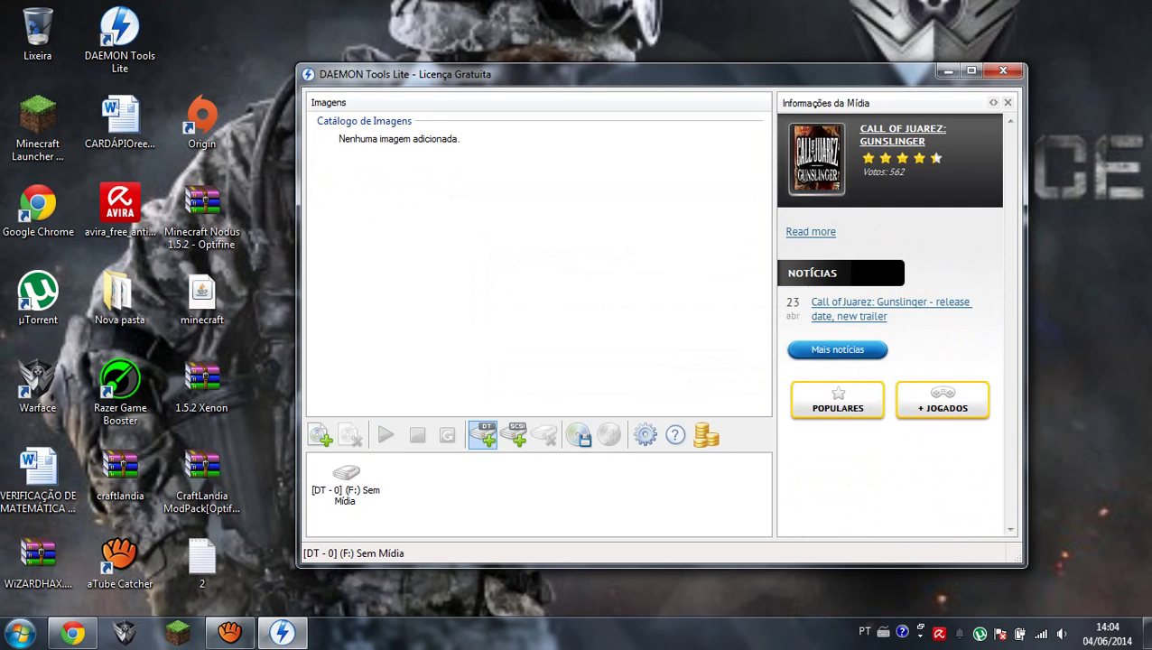
# Remove the empty virtual drive [DT - 0] (F:) and minimize DAEMON Tools Lite.
pyautogui.click(345, 482)
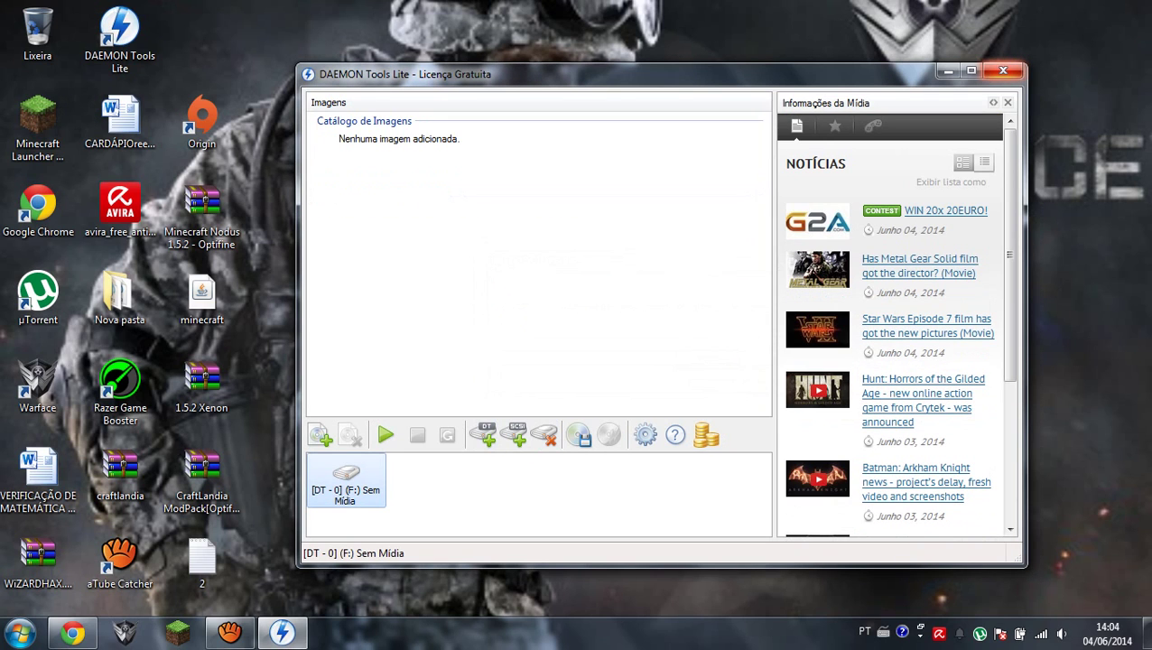
pyautogui.click(544, 435)
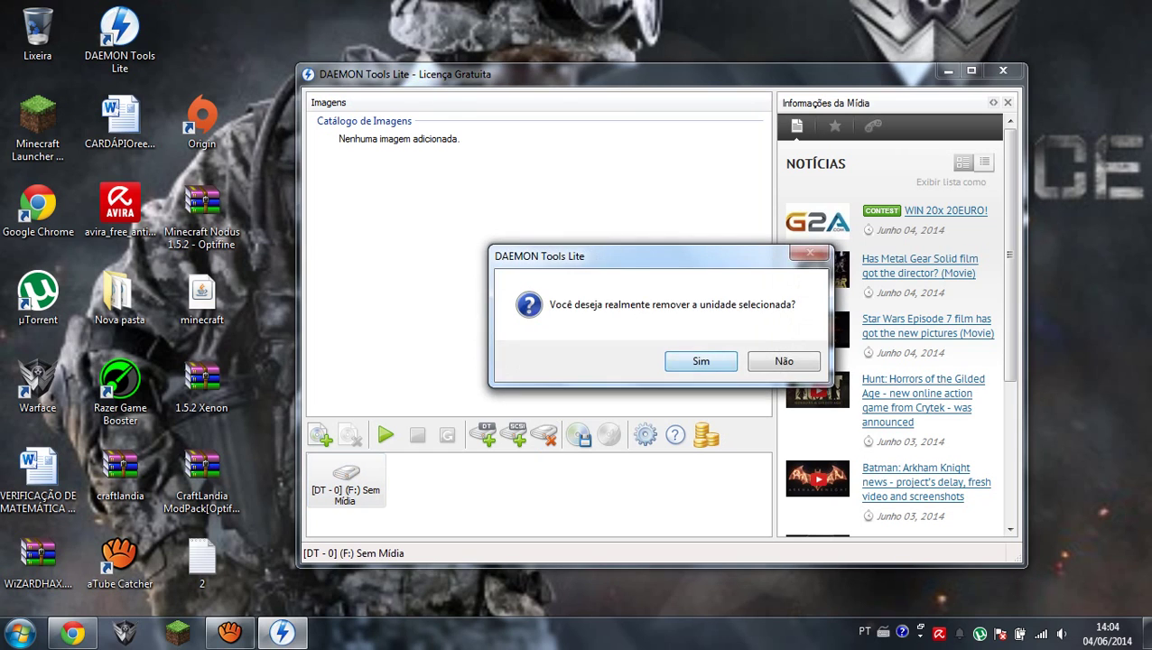
pyautogui.click(700, 360)
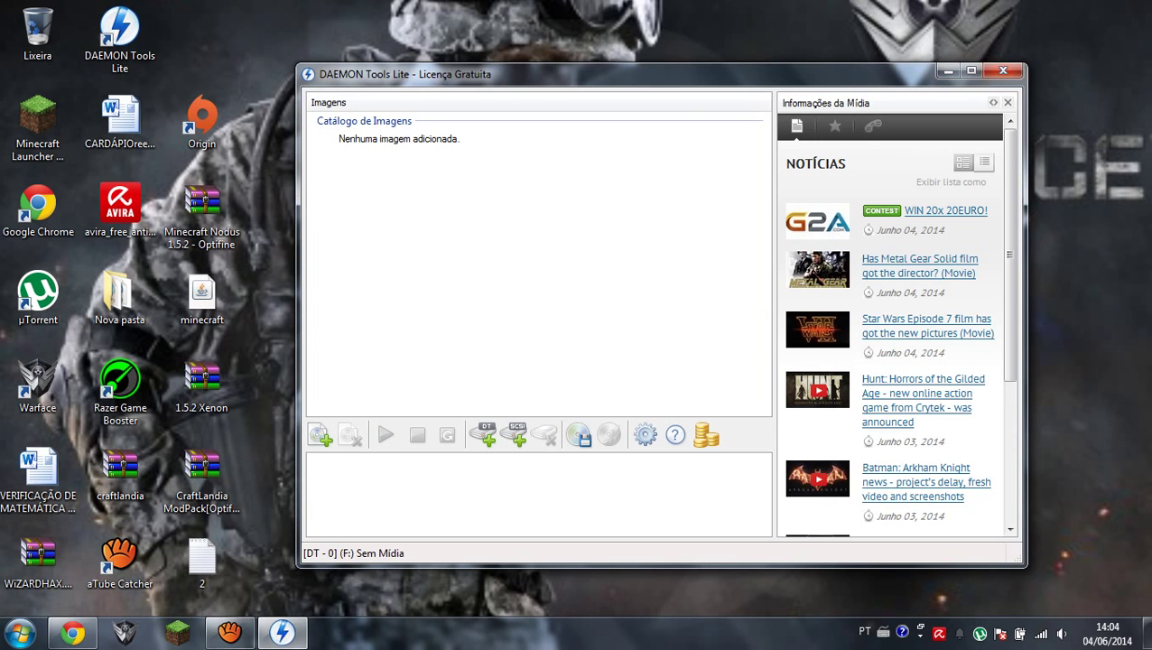
pyautogui.click(948, 70)
# Switch to Google Chrome and close the DAEMON Tools Lite and uTorrent download pages, keeping the Payday The Heist page.
pyautogui.click(72, 633)
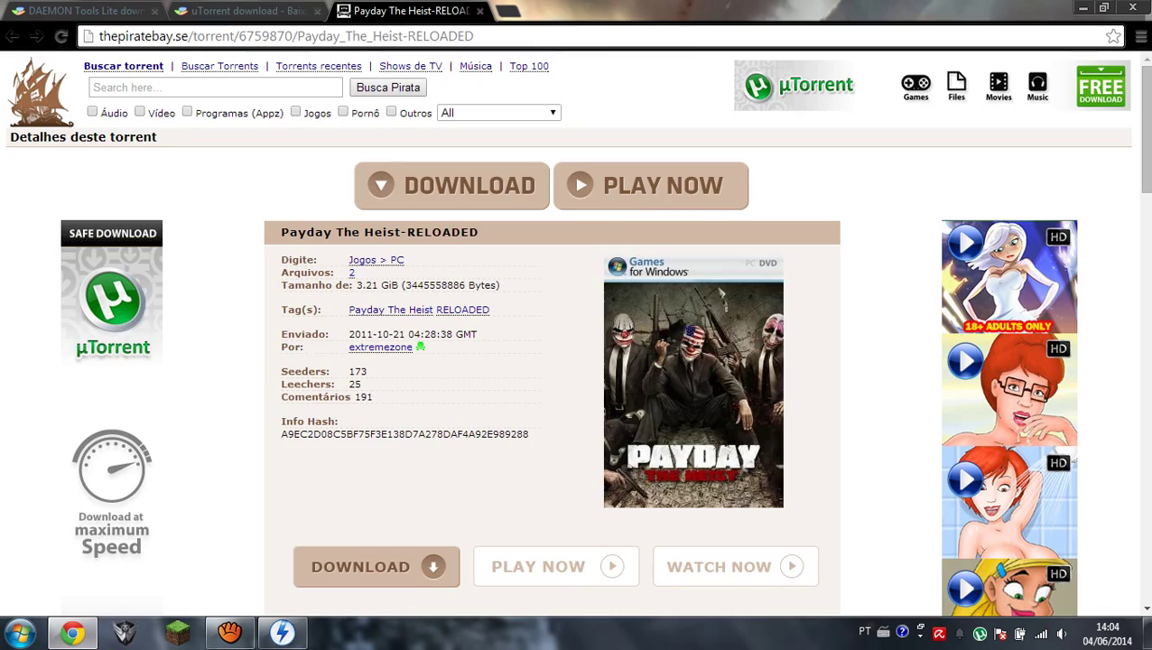
pyautogui.click(235, 11)
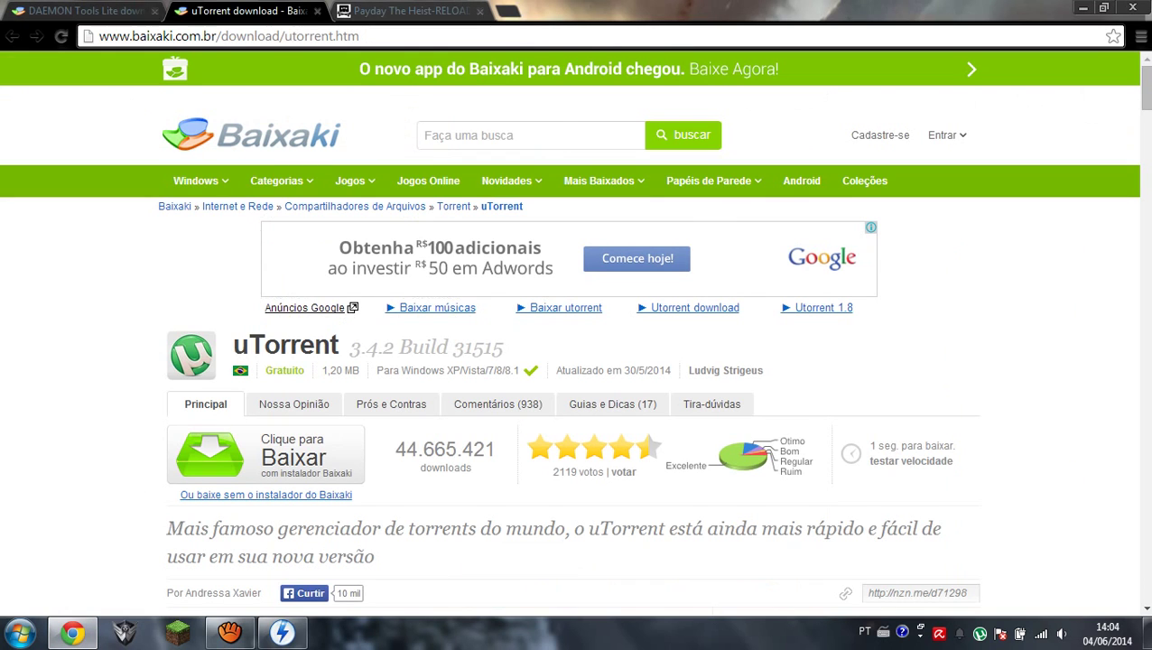
pyautogui.click(84, 11)
pyautogui.click(154, 11)
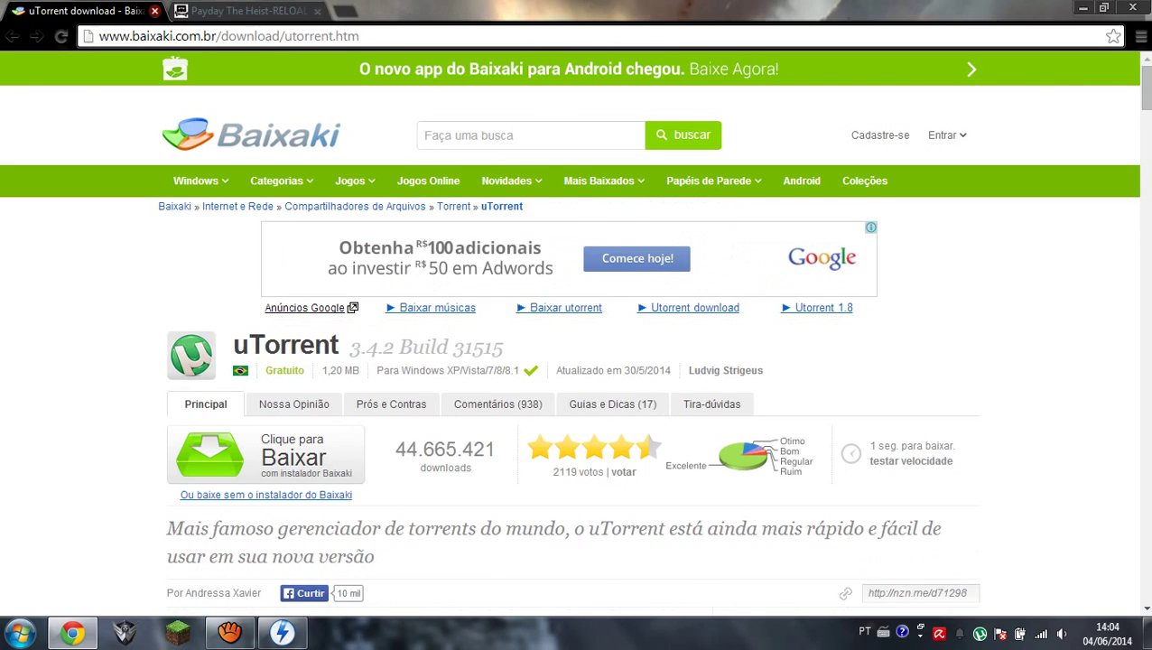
pyautogui.click(154, 11)
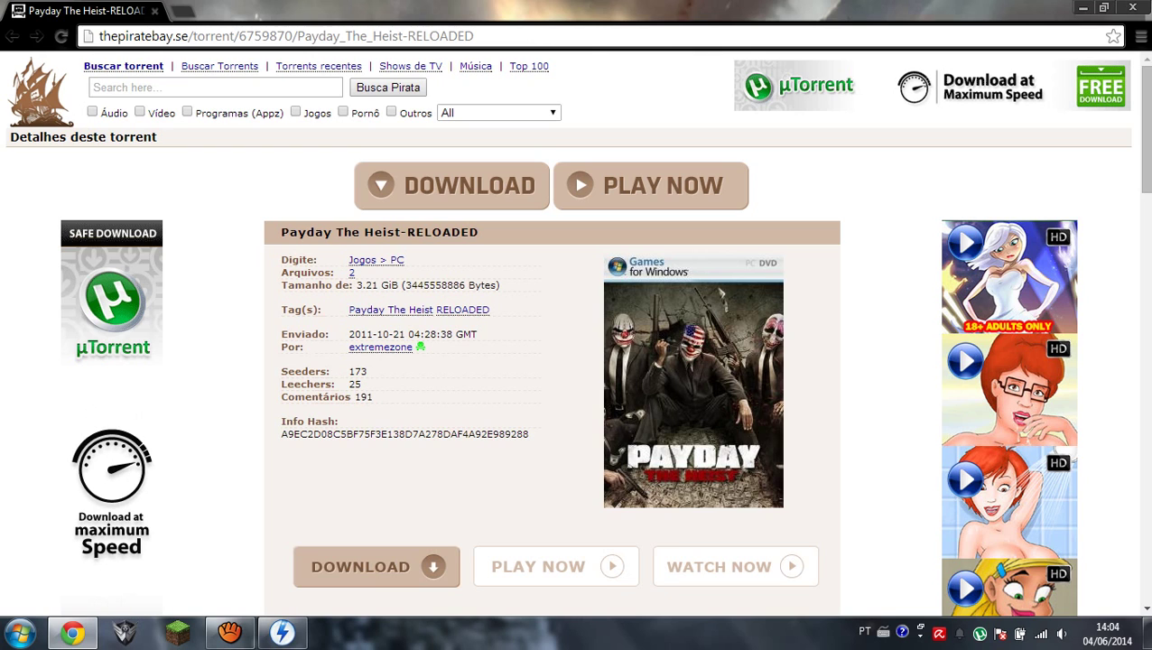
# Launch the page's Payday The Heist-RELOADED magnet link in µTorrent and decline loading trackers from it.
pyautogui.scroll(-3, 576, 361)
pyautogui.scroll(3, 576, 361)
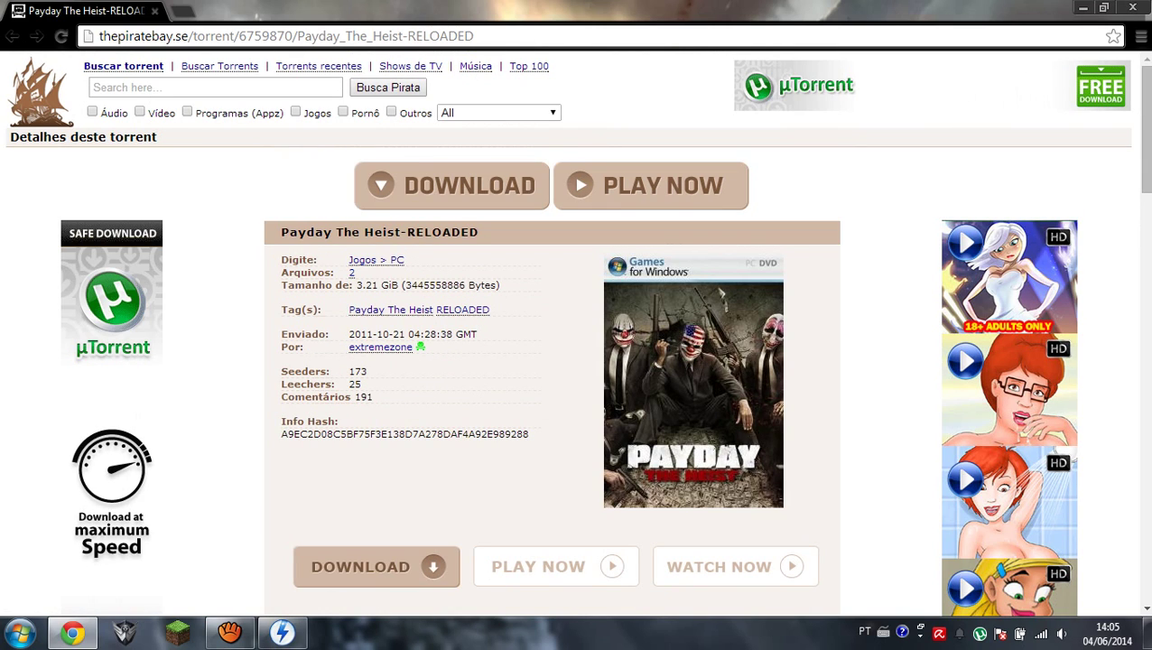
pyautogui.scroll(-2, 575, 361)
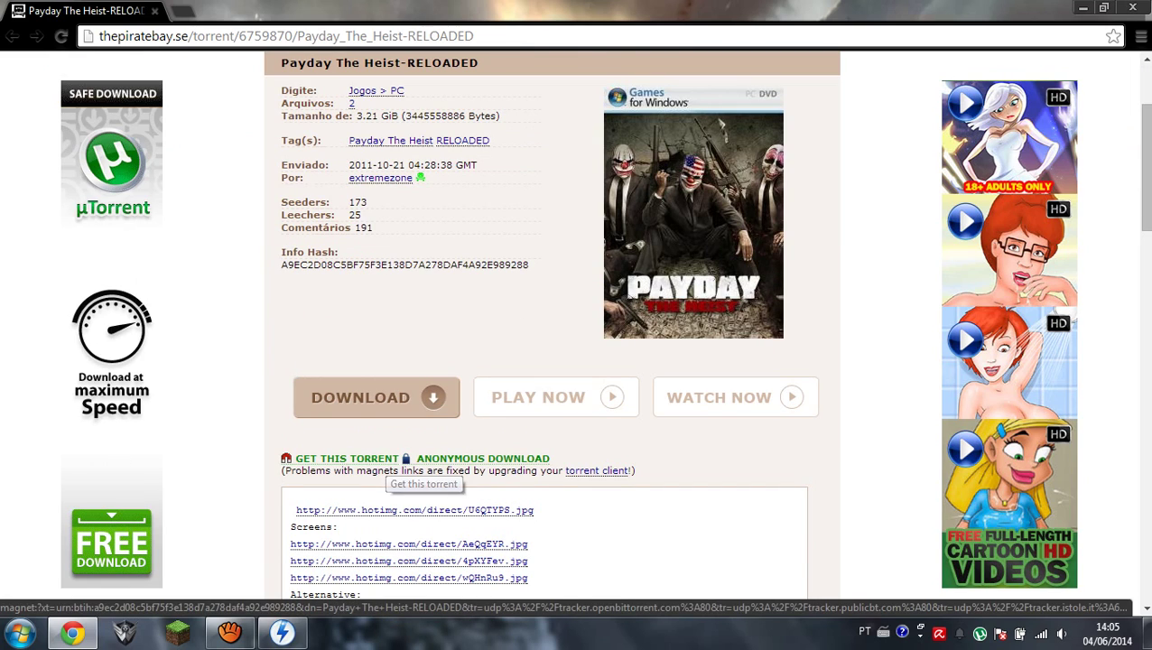
pyautogui.click(379, 459)
pyautogui.click(346, 459)
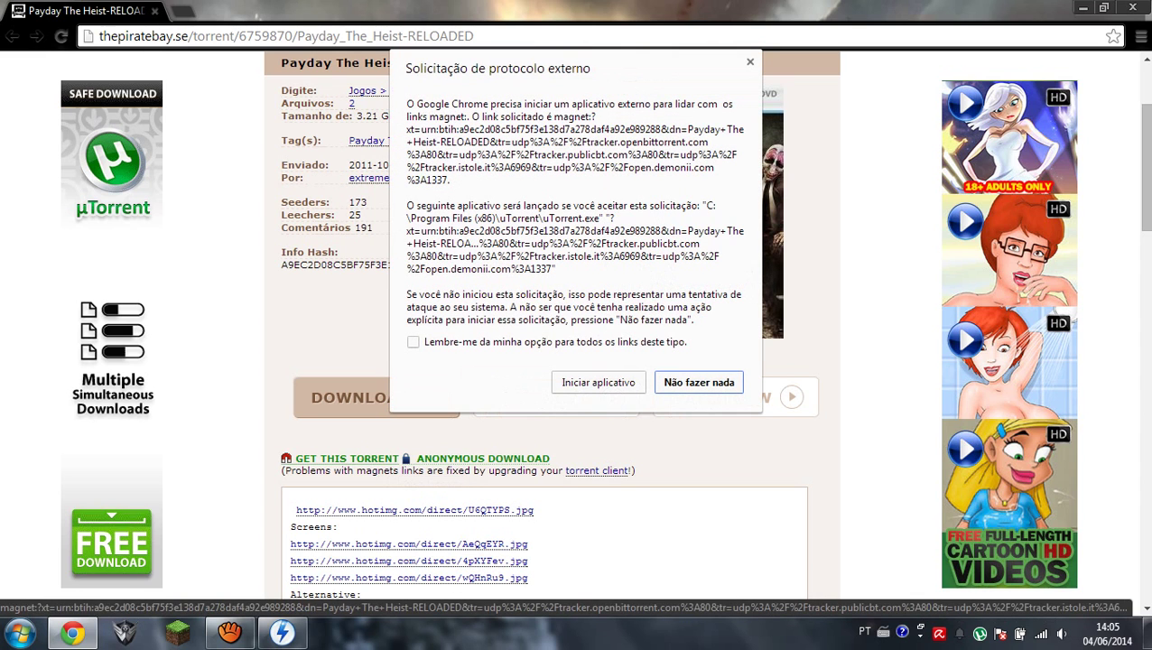
pyautogui.click(598, 383)
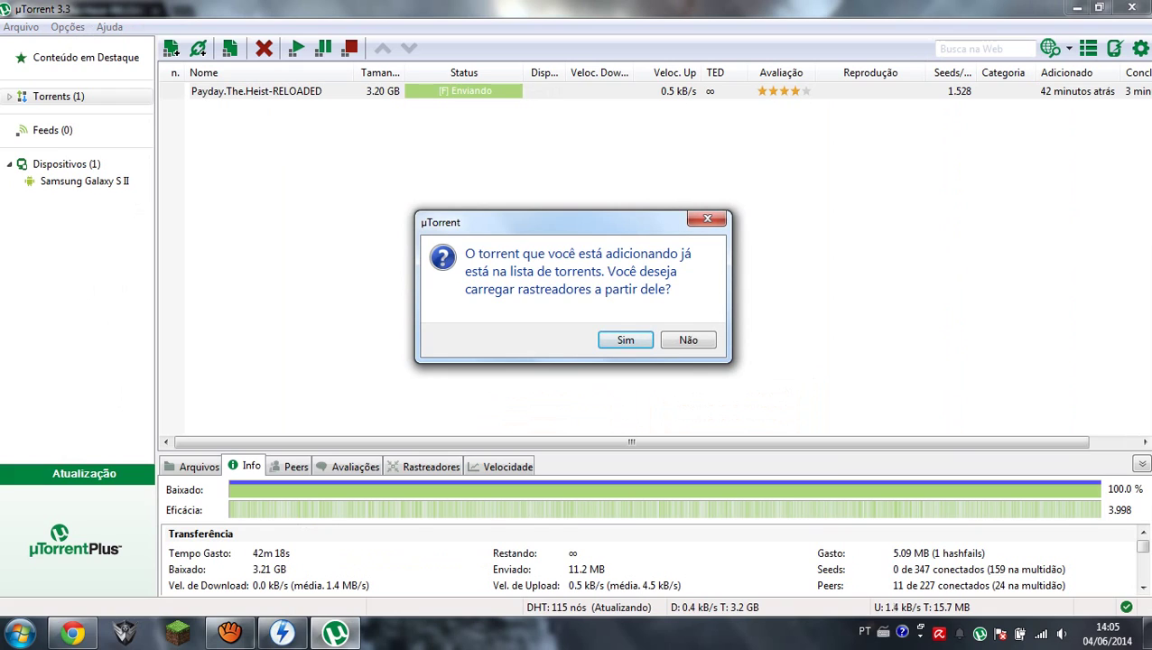
pyautogui.moveTo(72, 632)
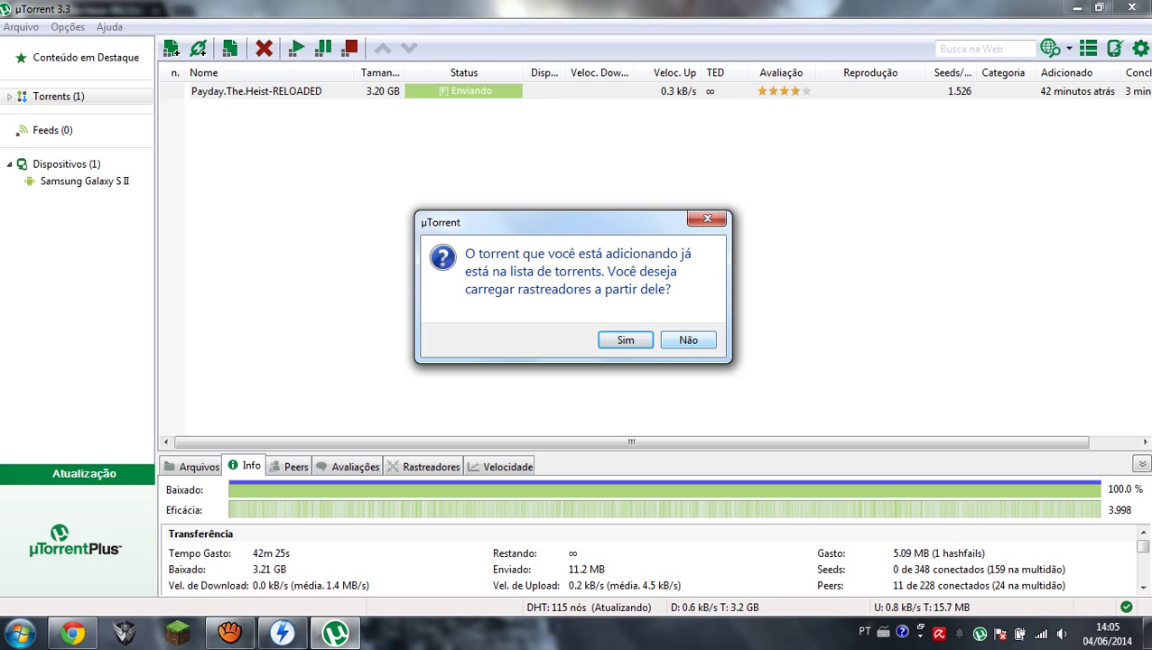
pyautogui.click(688, 340)
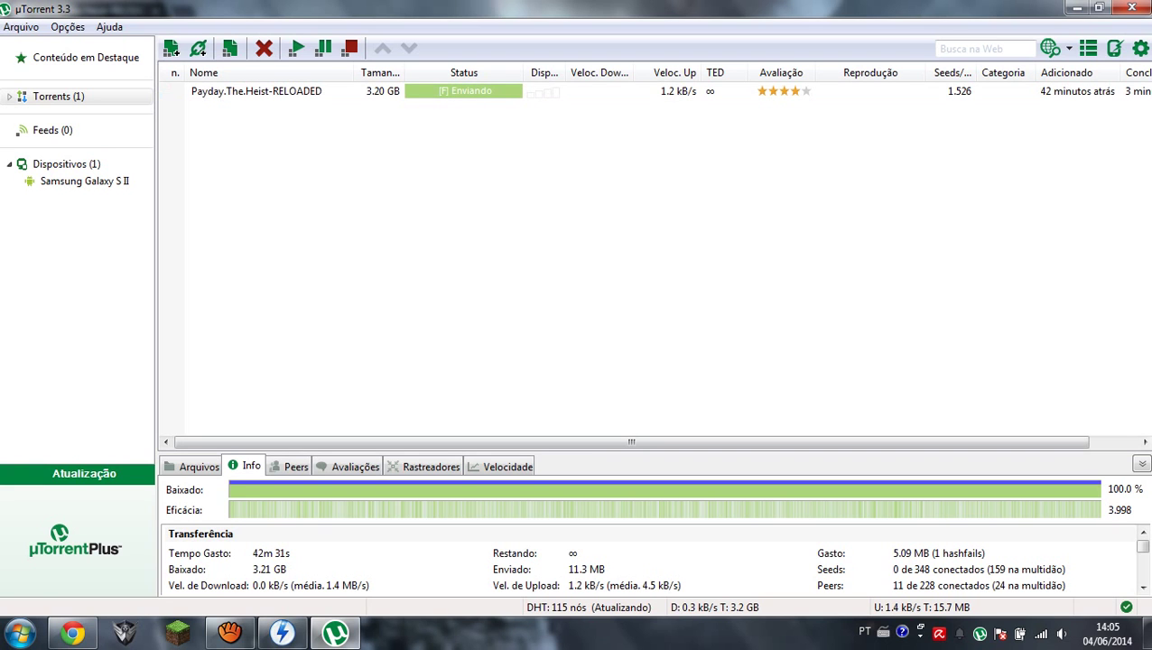
# Close the µTorrent and Google Chrome windows to return to the desktop.
pyautogui.click(1132, 7)
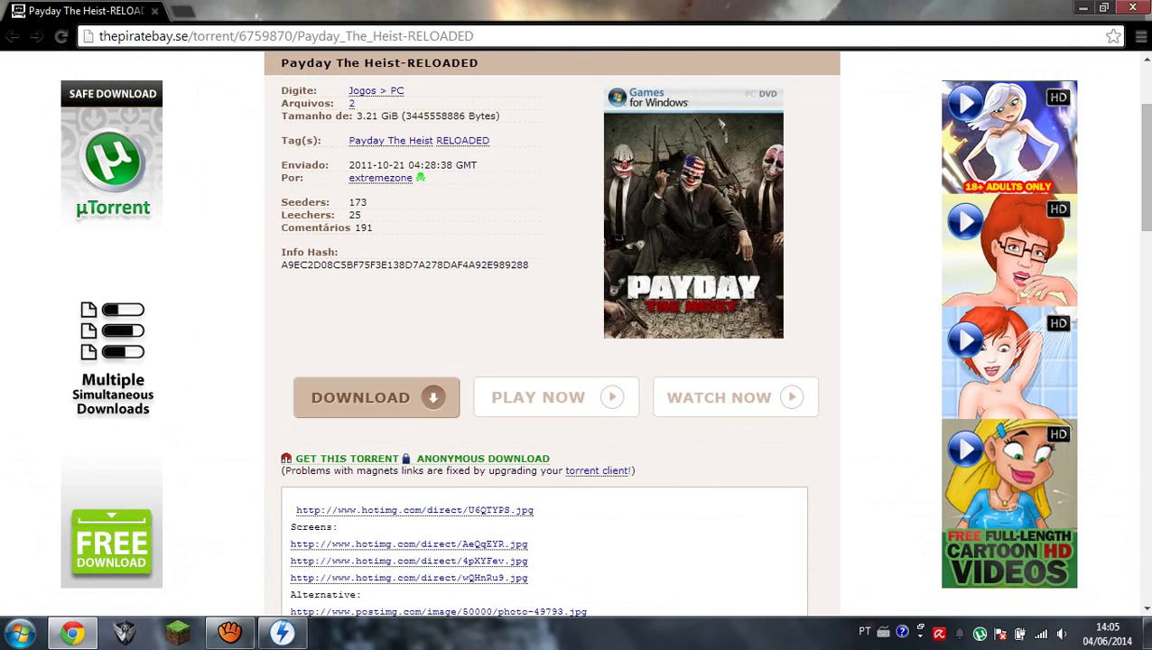
pyautogui.click(1132, 7)
pyautogui.moveTo(346, 194); pyautogui.dragTo(599, 433)
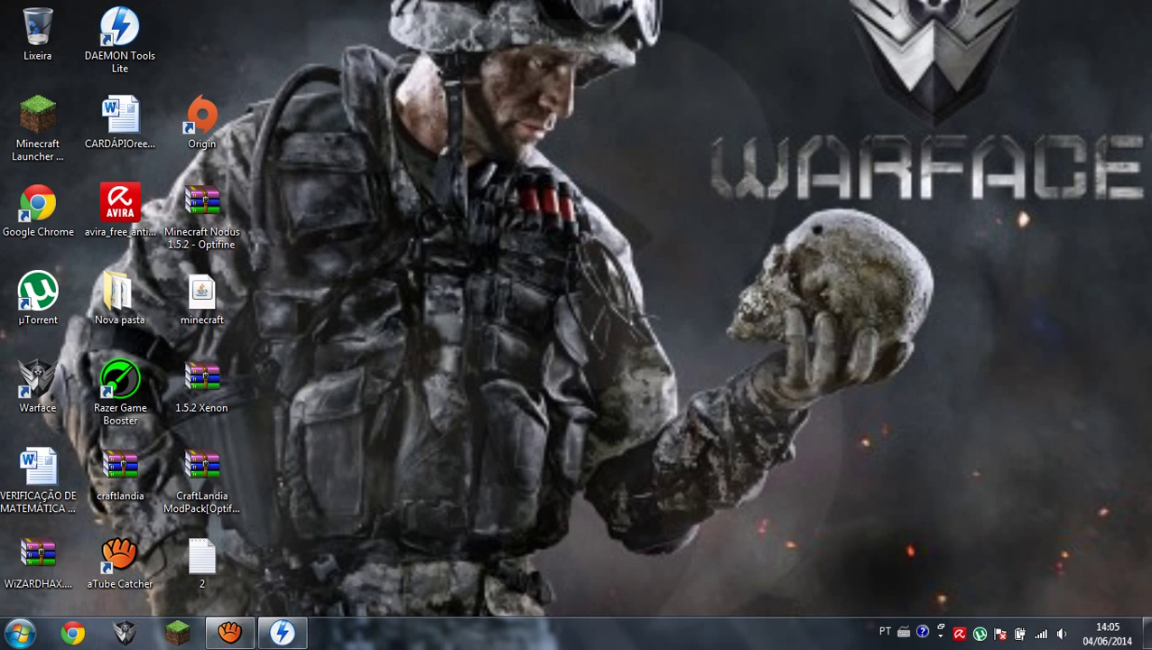
# Reopen µTorrent, open the Payday.The.Heist-RELOADED download folder, dismissing the Plus upgrade offer, and select the rld-pdth ISO file.
pyautogui.click(979, 632)
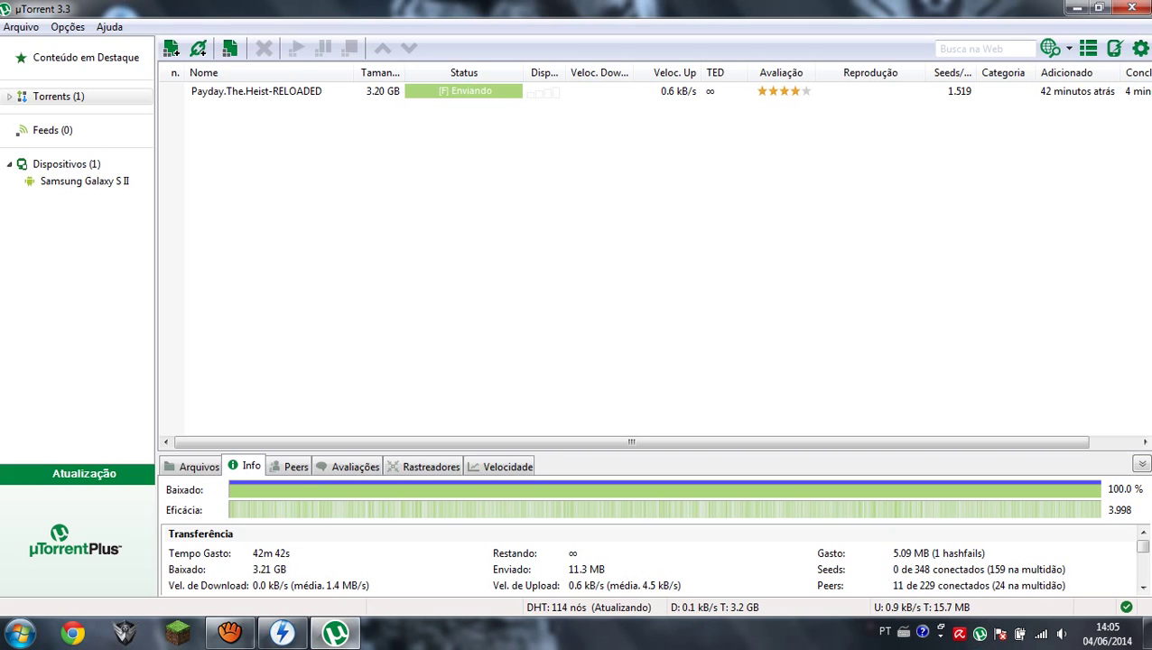
pyautogui.click(464, 91)
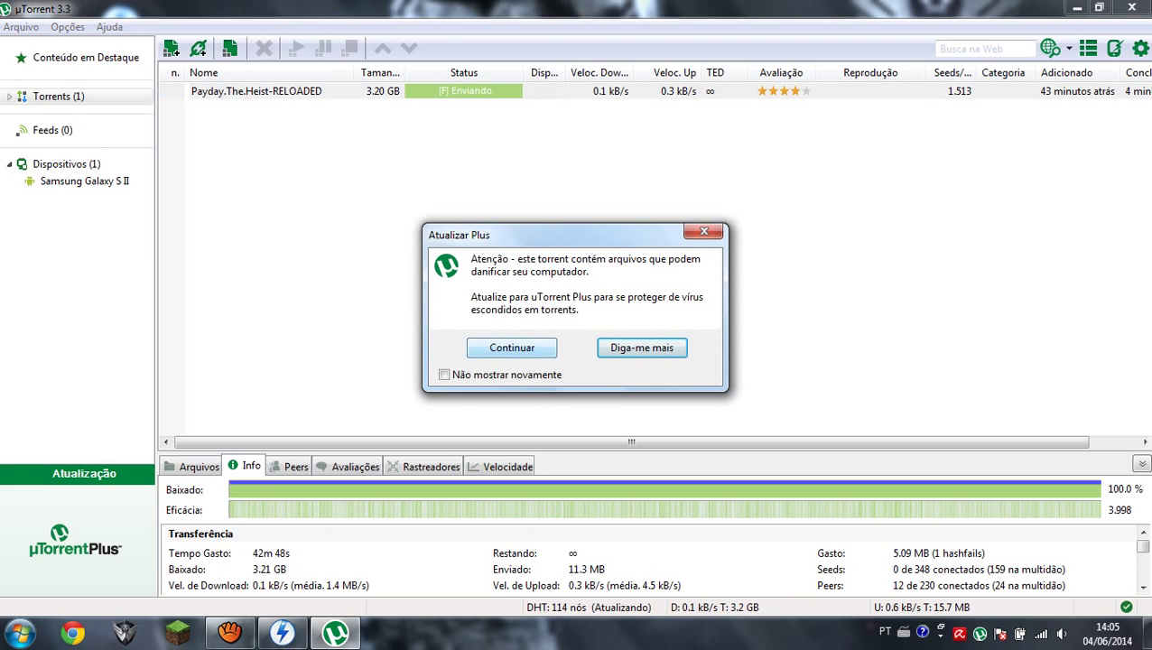
pyautogui.click(704, 232)
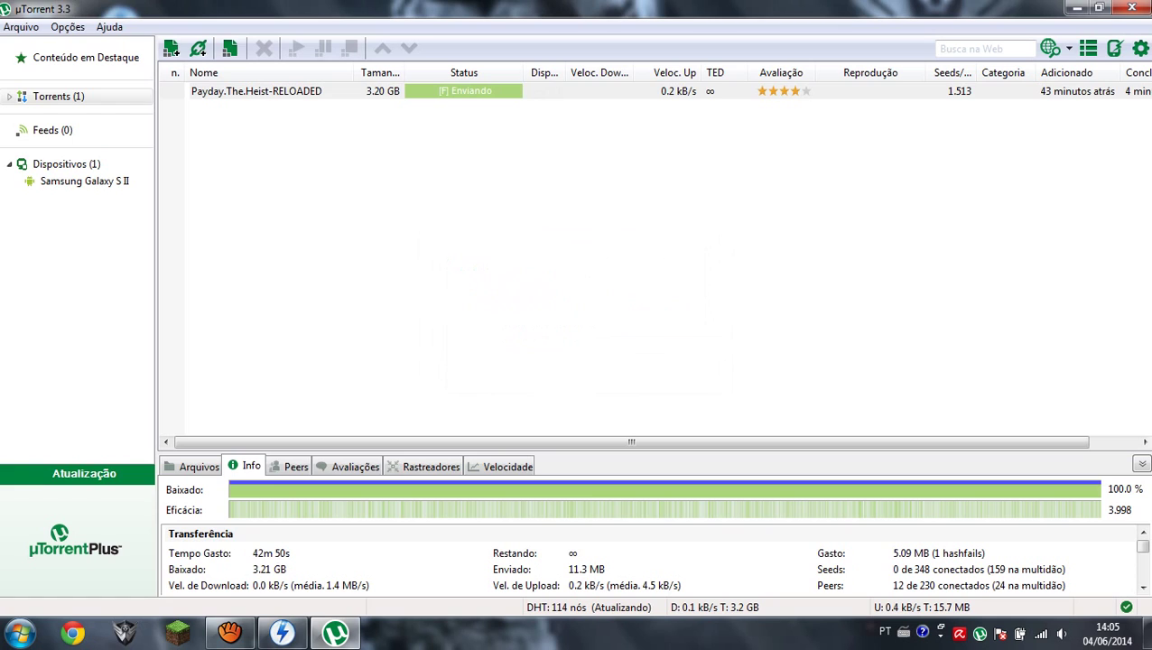
pyautogui.click(433, 174)
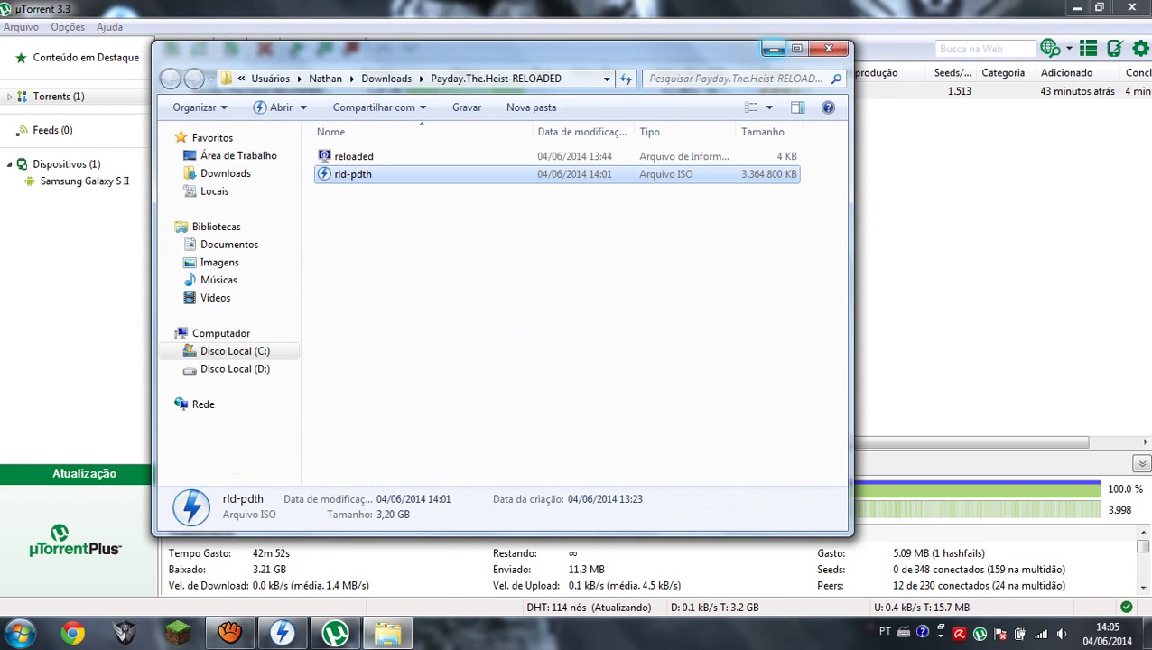
pyautogui.click(433, 175)
pyautogui.click(506, 262)
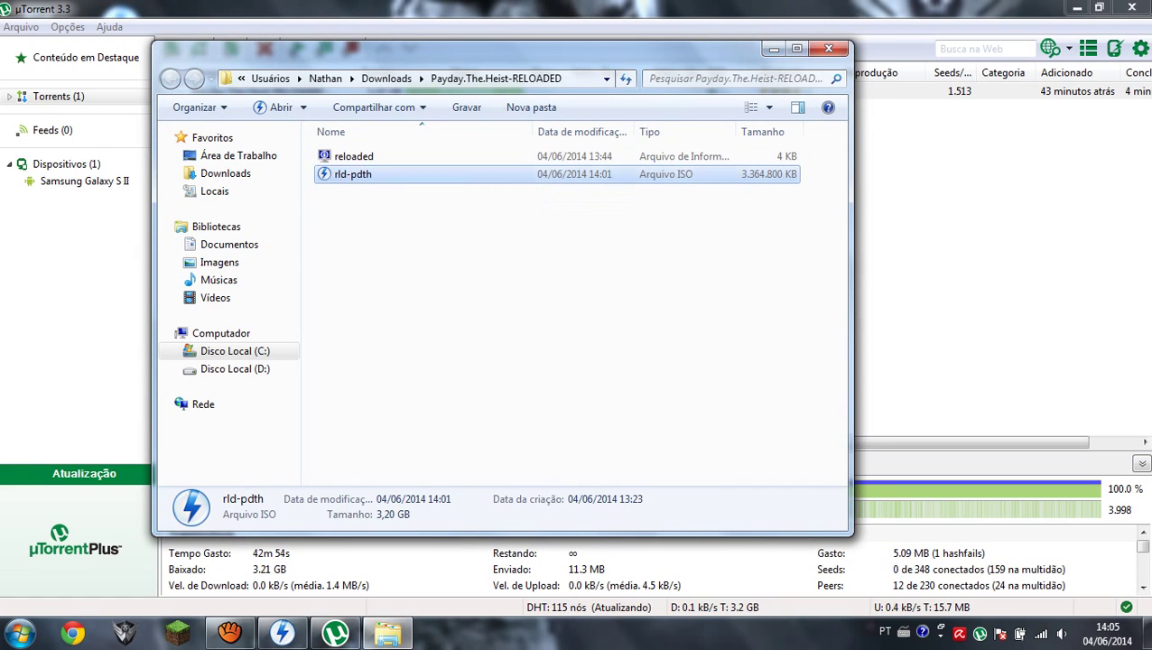
pyautogui.click(506, 262)
pyautogui.click(433, 175)
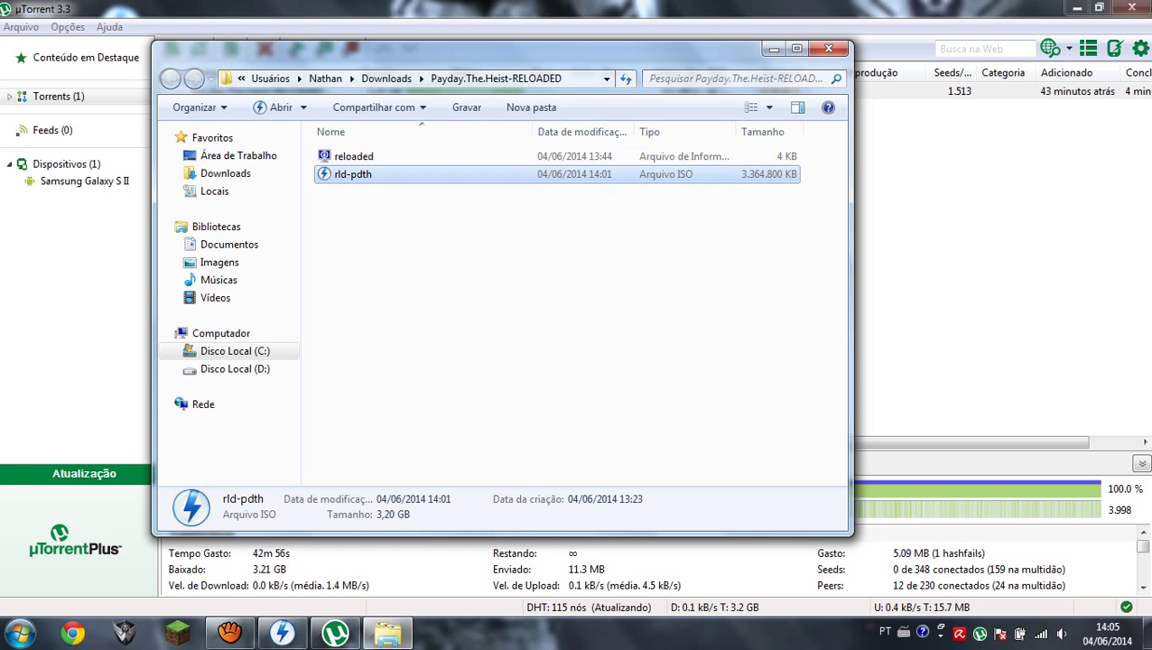
# Minimize µTorrent, reposition the folder window clear of the desktop icons, and mount the rld-pdth ISO with DAEMON Tools Lite.
pyautogui.click(1077, 7)
pyautogui.moveTo(506, 56); pyautogui.dragTo(670, 56)
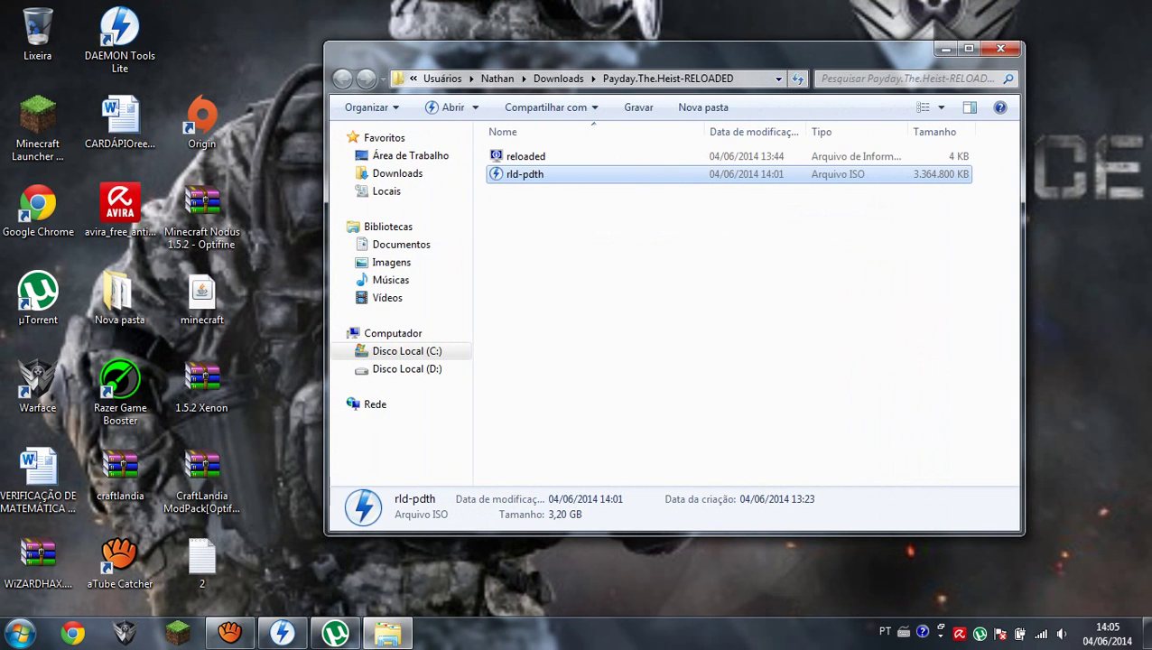
pyautogui.click(668, 298)
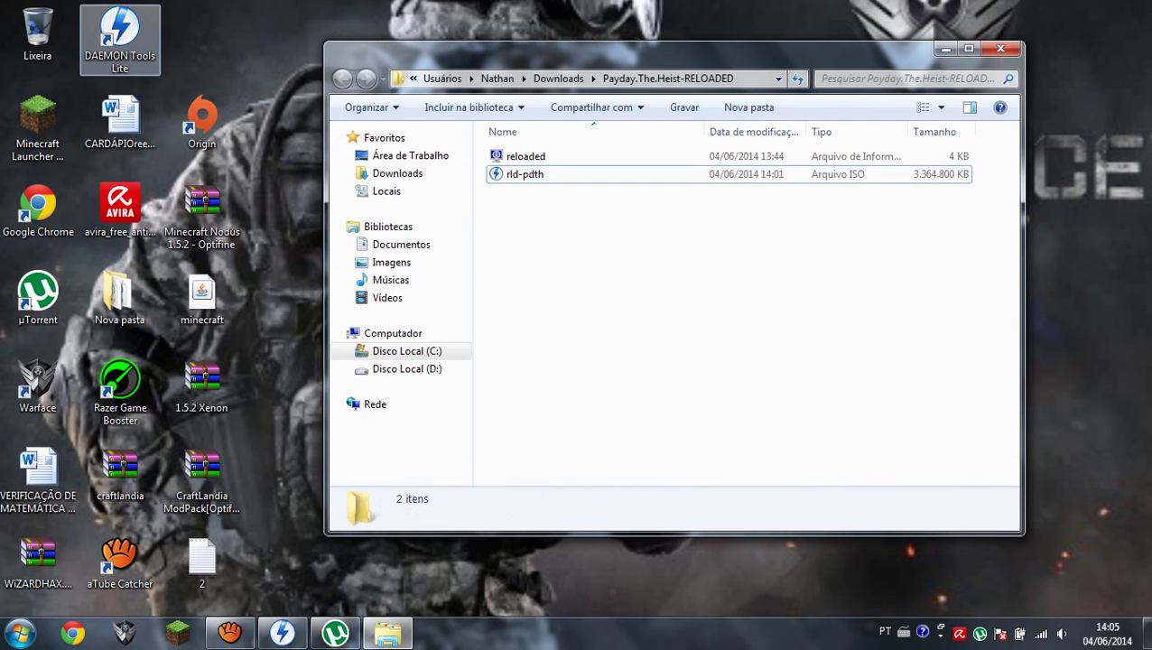
pyautogui.click(538, 174)
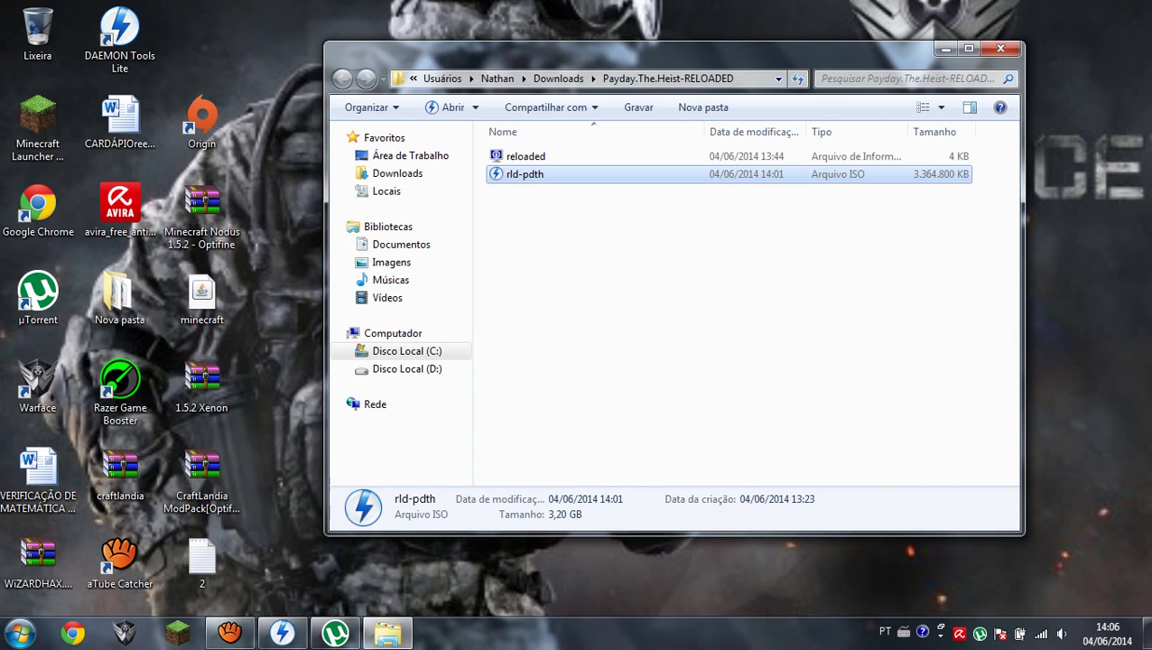
# Close the µTorrent window and bring up DAEMON Tools Lite to check the mounted rld-pdth image.
pyautogui.click(335, 633)
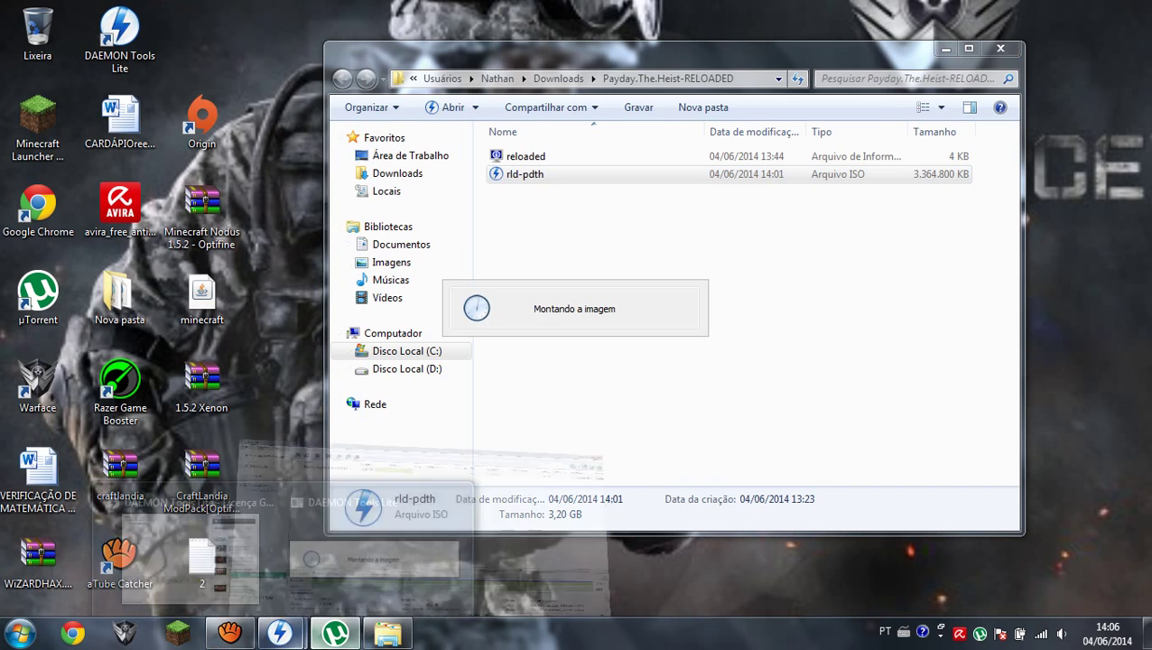
pyautogui.click(280, 633)
pyautogui.click(191, 555)
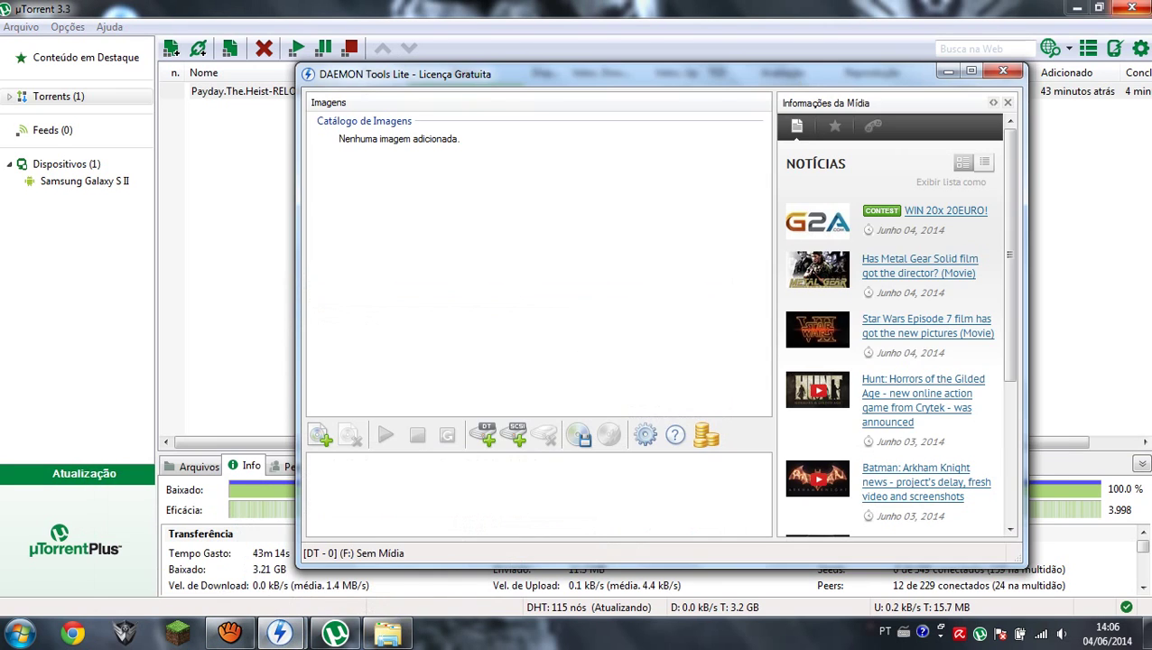
pyautogui.click(1131, 7)
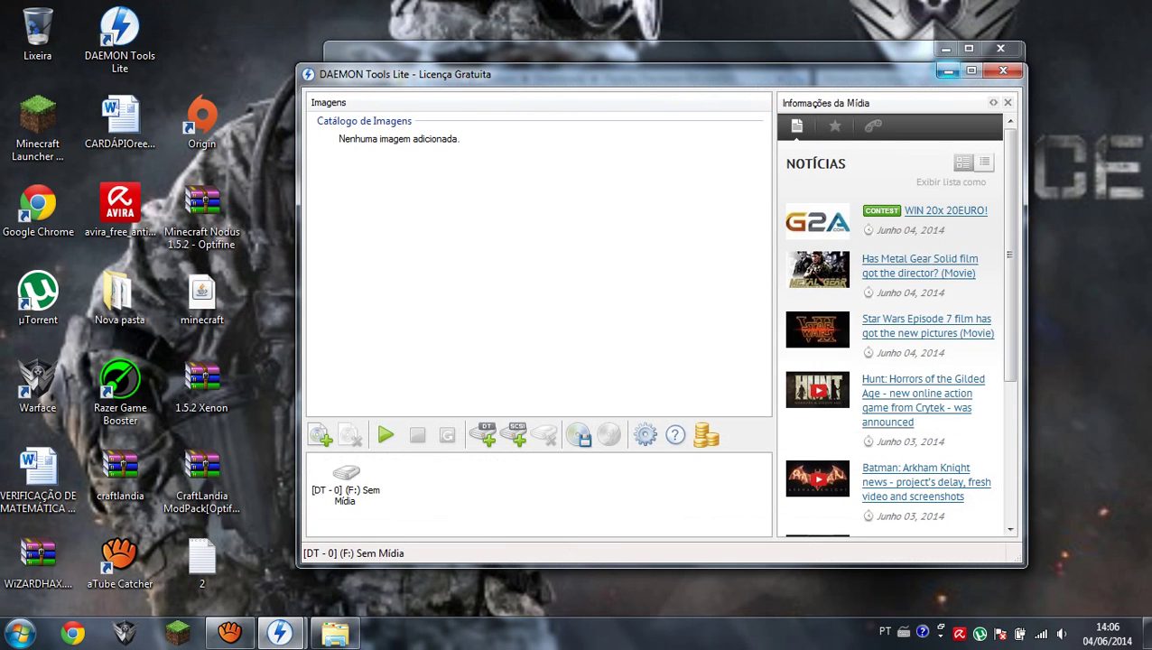
pyautogui.click(946, 71)
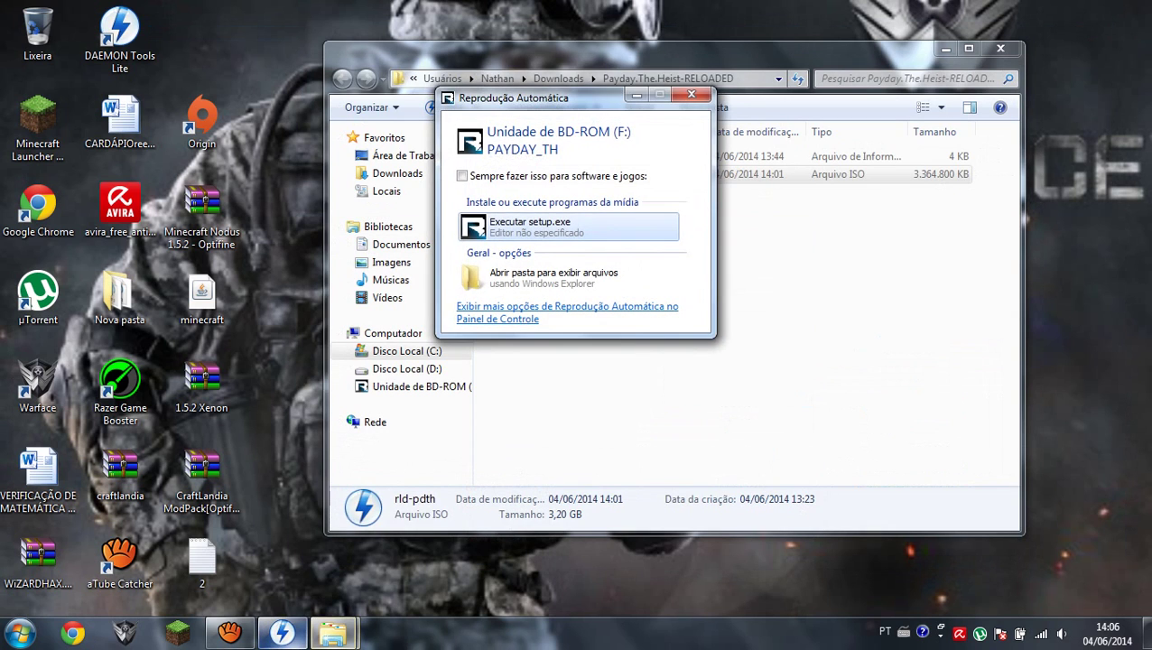
pyautogui.click(282, 632)
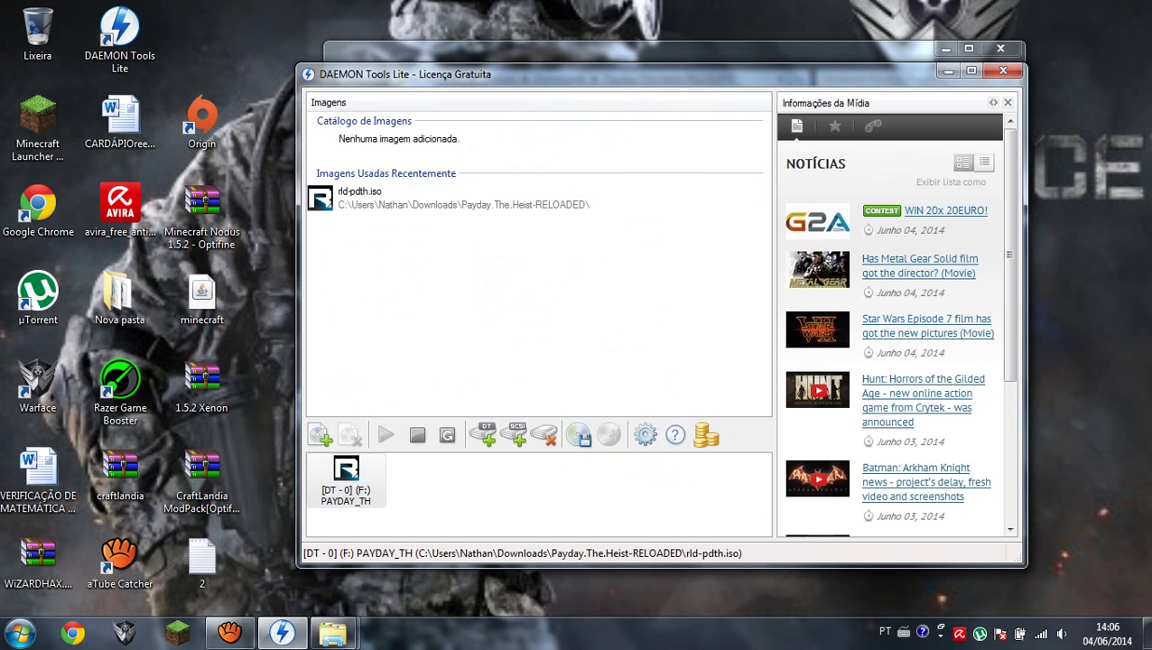
# Minimize DAEMON Tools Lite, run setup.exe from the mounted PAYDAY_TH disc, and proceed past the buy-it notice and welcome page.
pyautogui.click(946, 71)
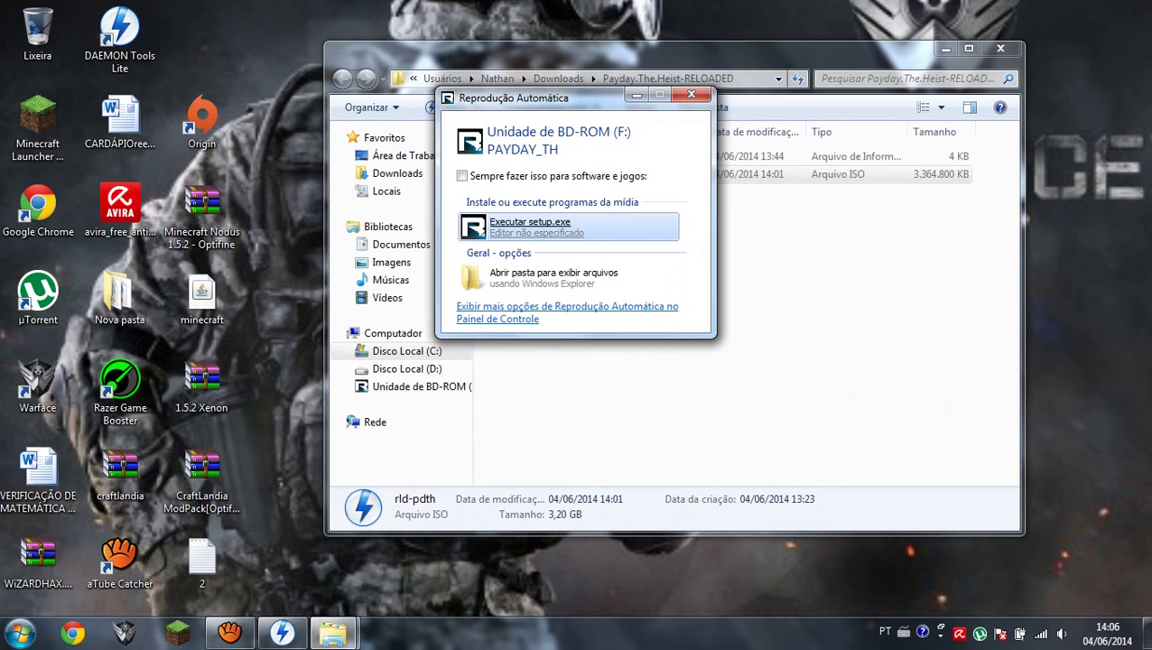
pyautogui.click(567, 227)
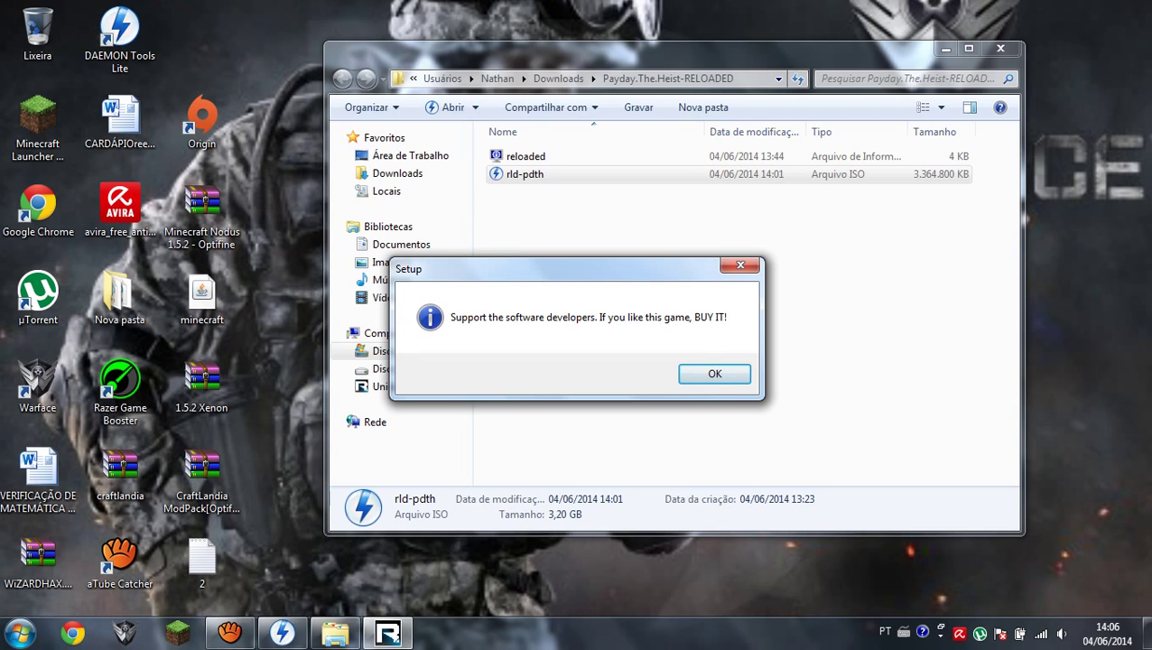
pyautogui.press('Return')
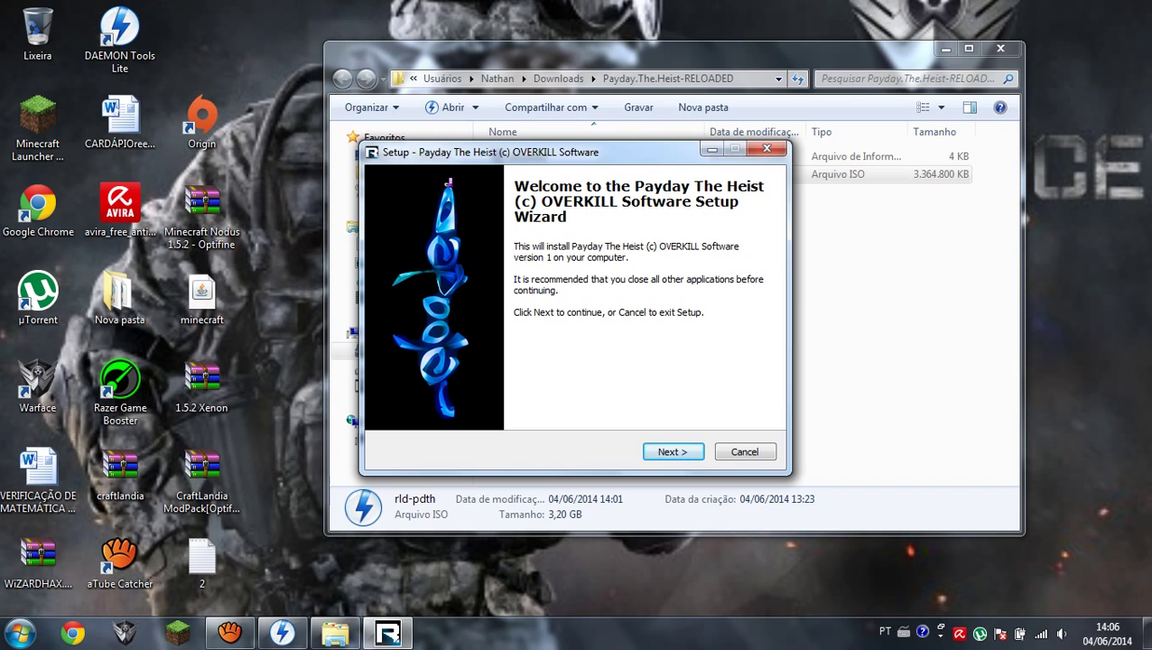
pyautogui.press('Return')
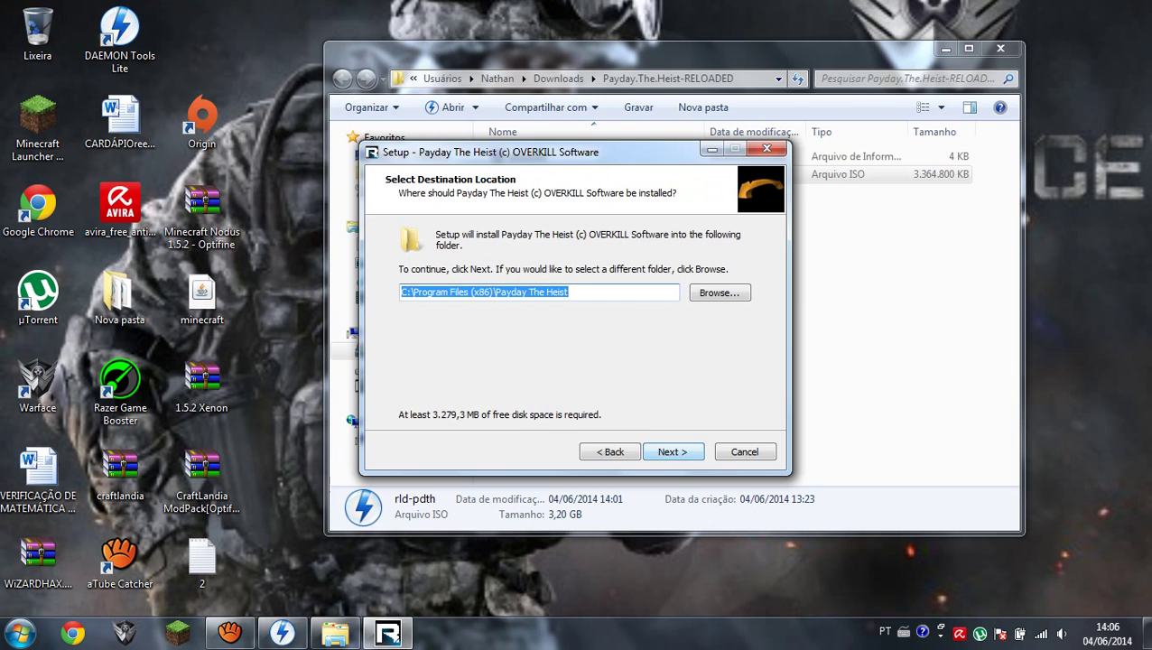
# Accept C:\Program Files (x86)\Payday The Heist as the installation folder, dismissing the folder browser.
pyautogui.click(577, 293)
pyautogui.click(718, 292)
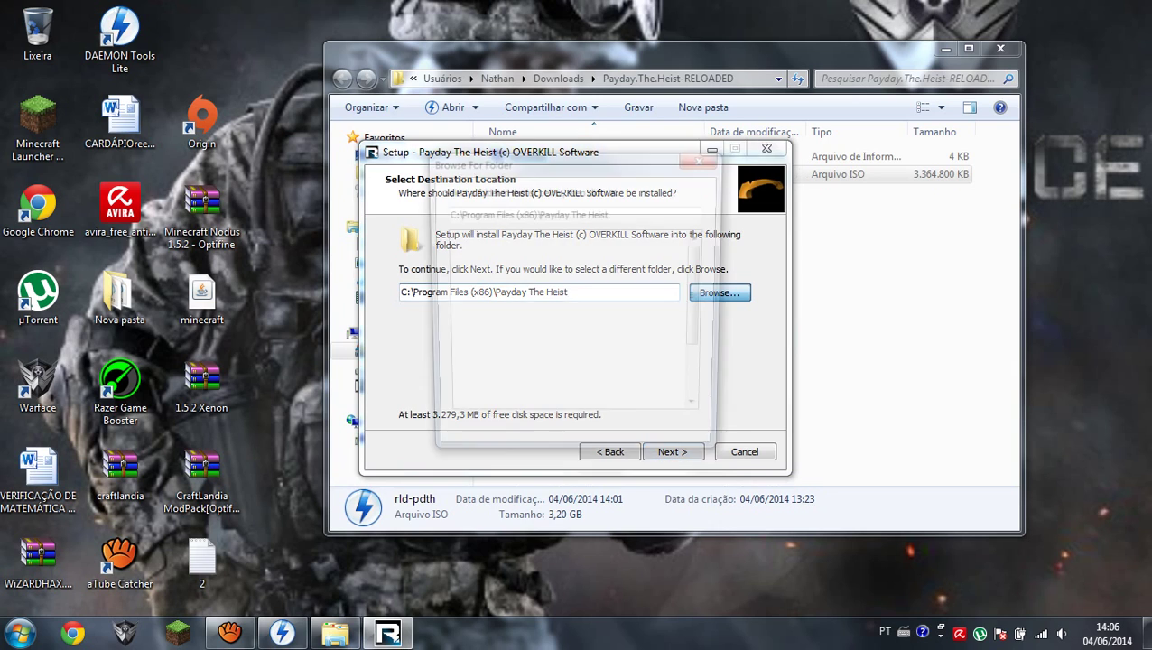
pyautogui.click(705, 158)
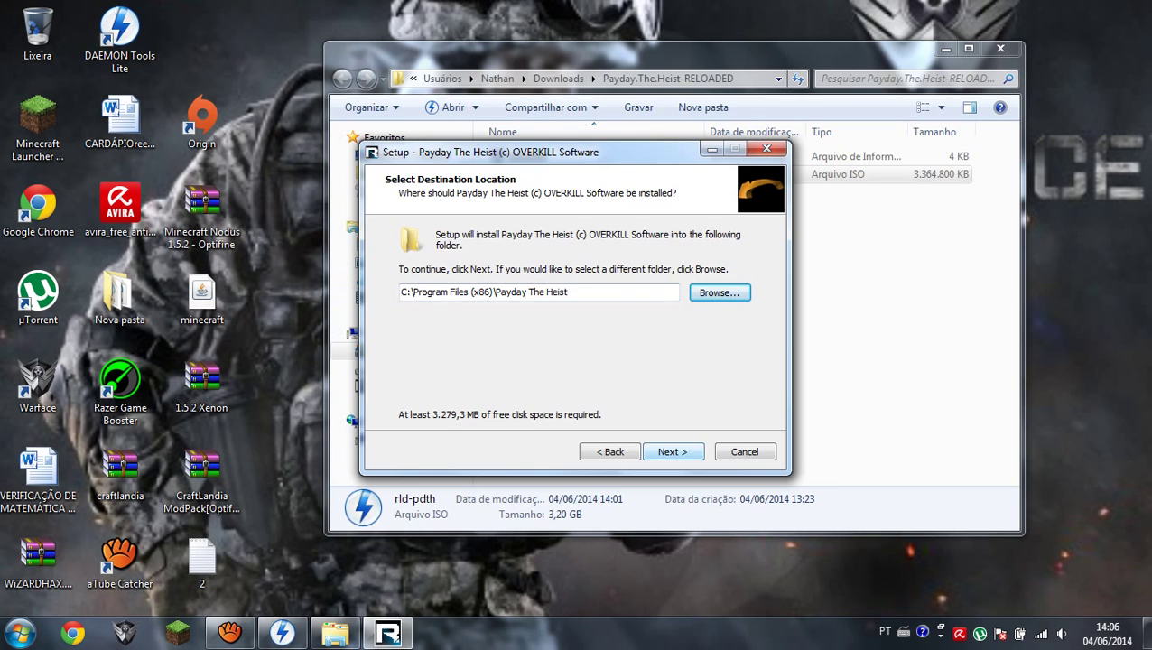
pyautogui.press('Return')
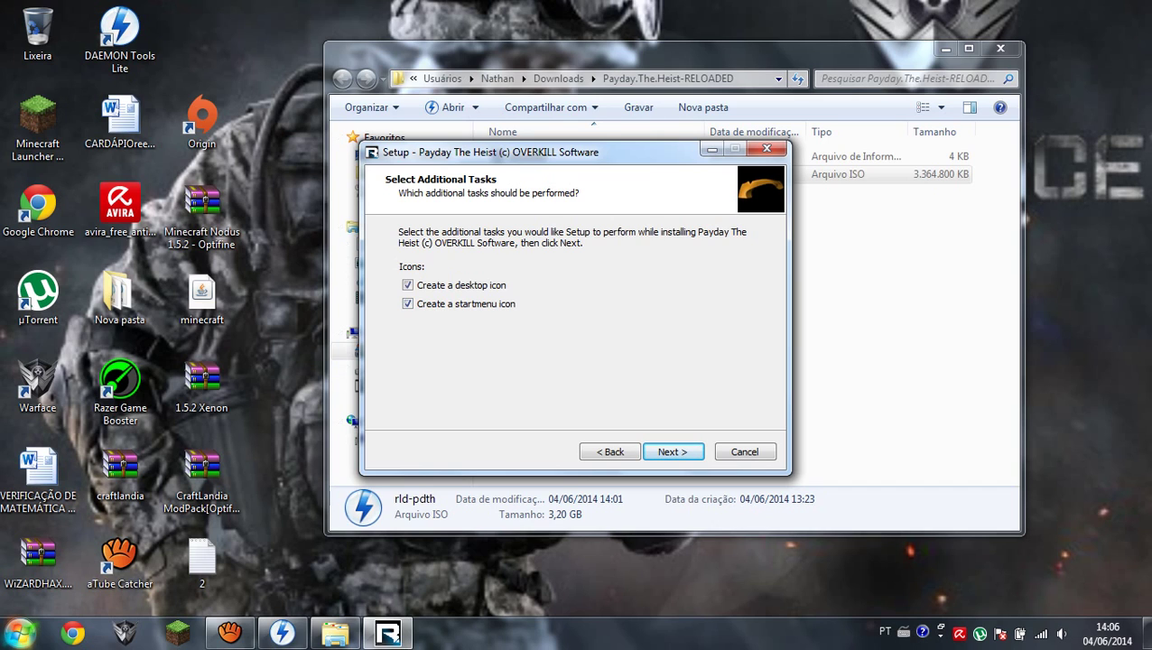
# Keep the desktop and start menu icon options enabled and start installing Payday The Heist.
pyautogui.click(20, 633)
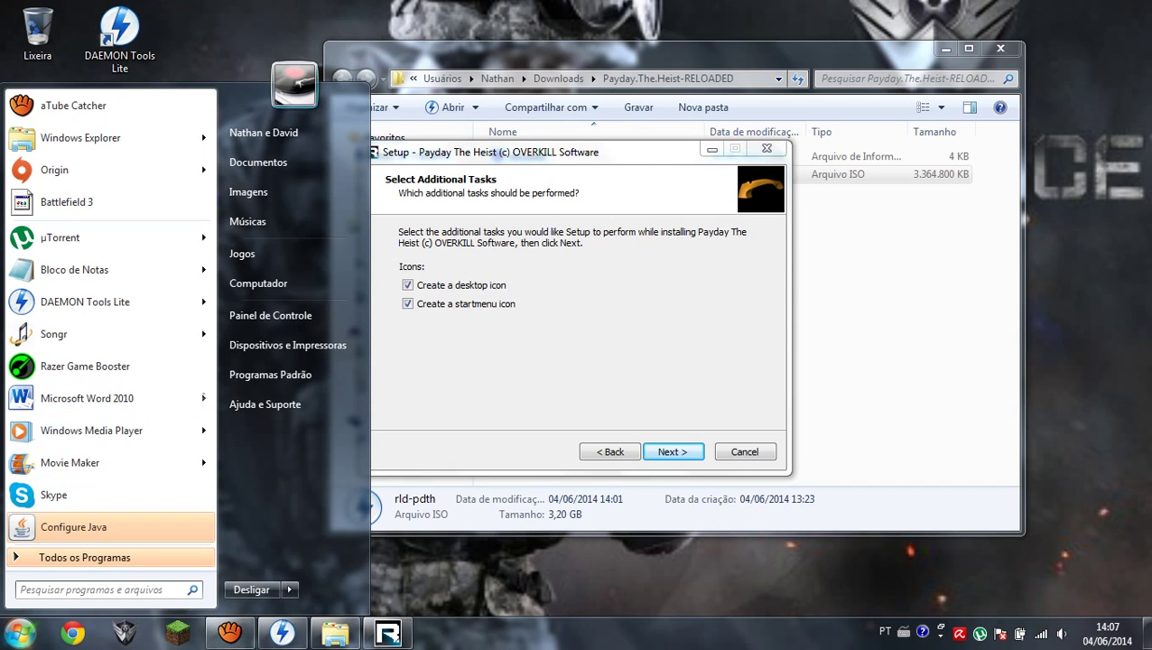
pyautogui.click(542, 383)
pyautogui.press('Return')
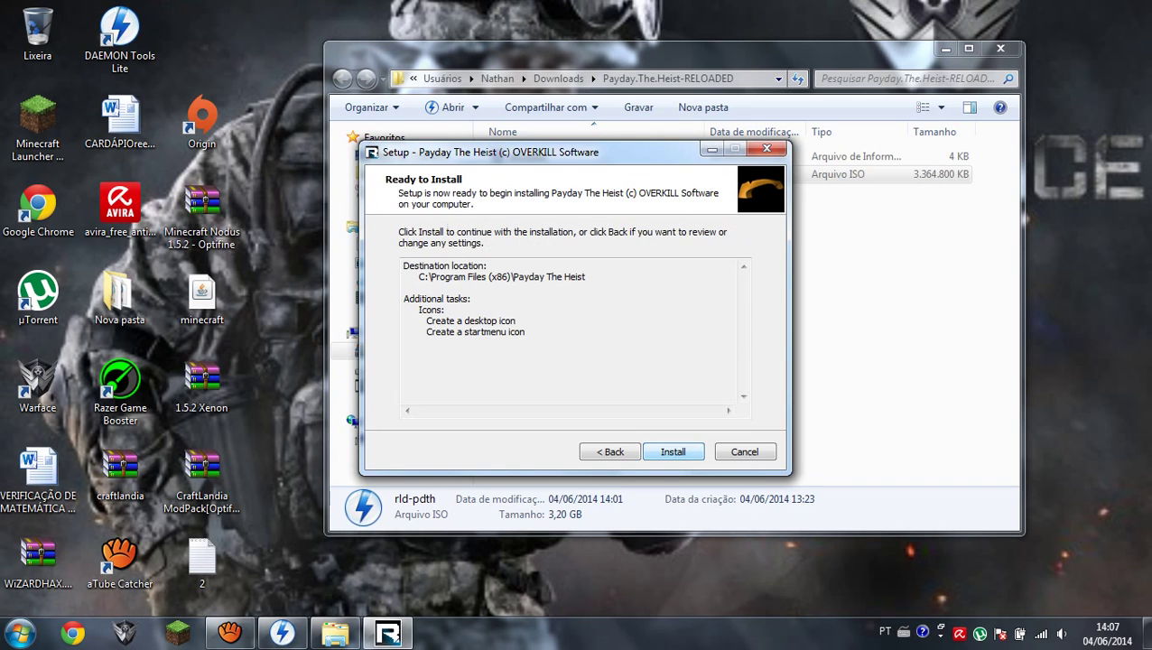
pyautogui.press('Return')
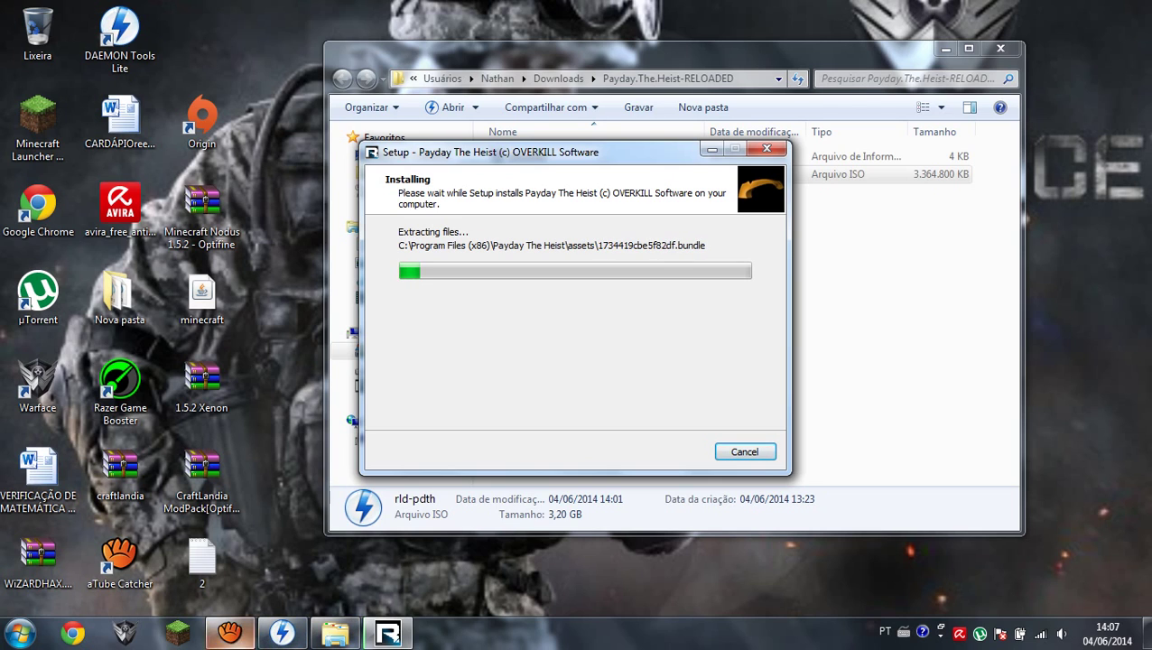
pyautogui.click(229, 632)
pyautogui.press('F7')
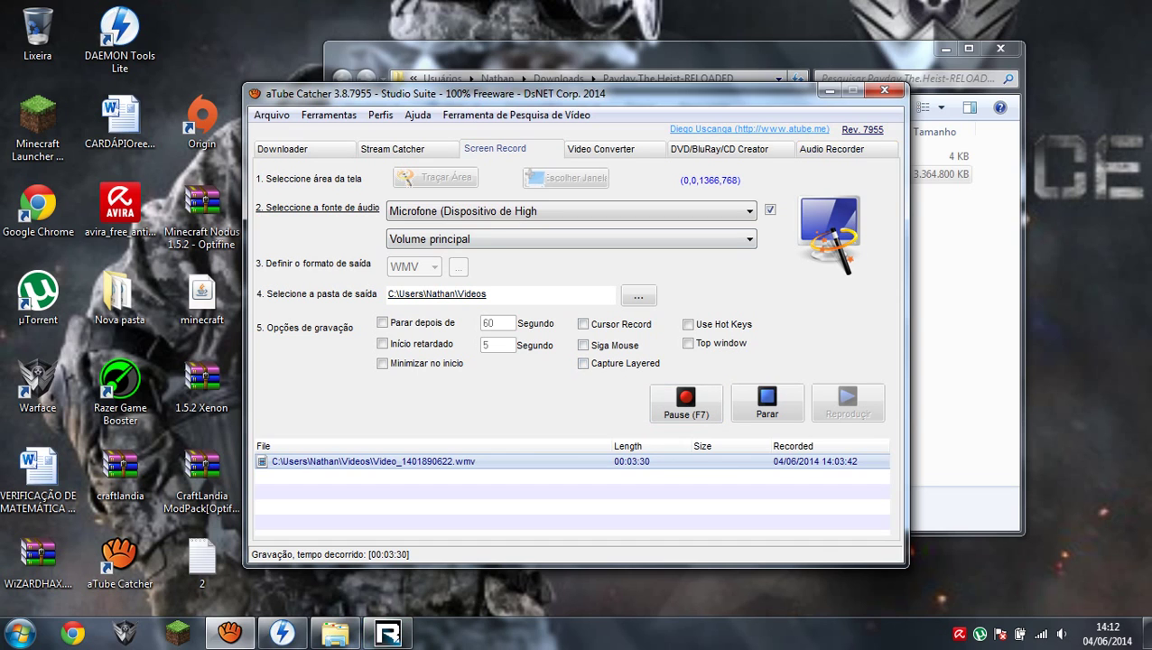
pyautogui.click(829, 90)
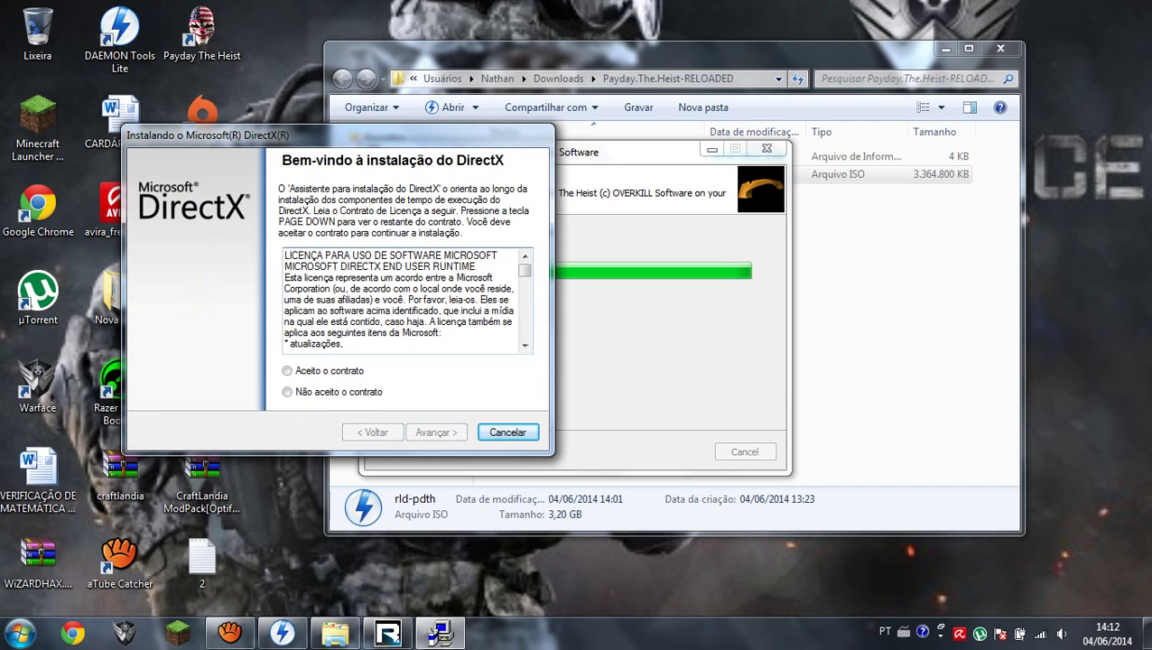
# Cancel the DirectX installation without accepting its licence agreement.
pyautogui.moveTo(343, 135); pyautogui.dragTo(268, 132)
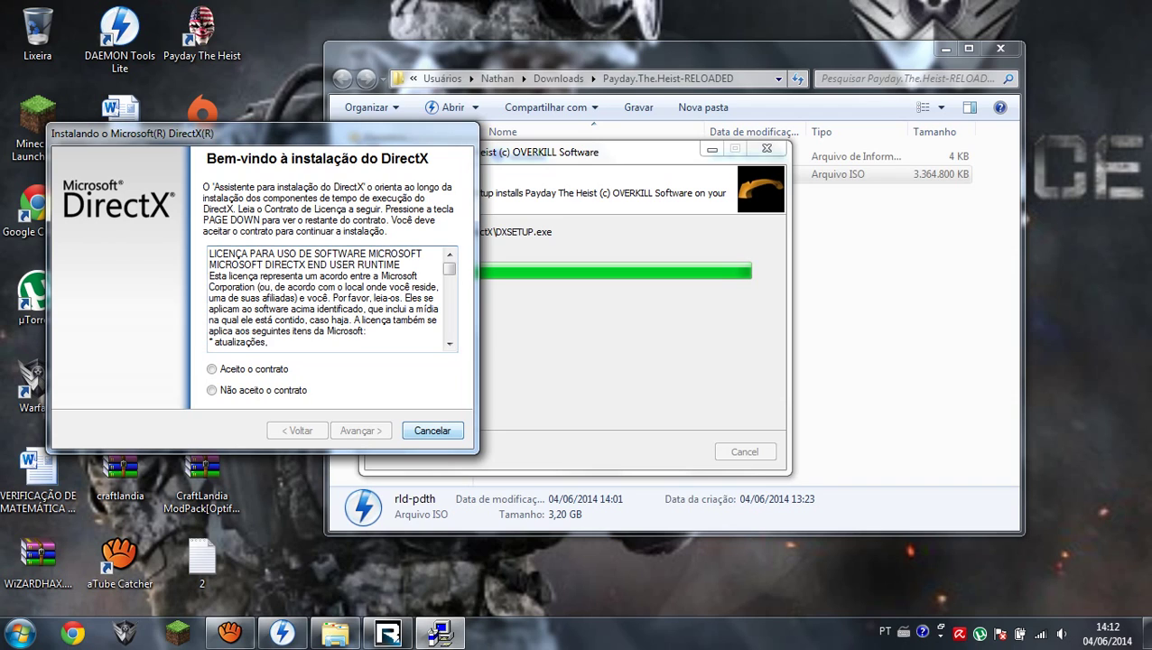
pyautogui.click(432, 431)
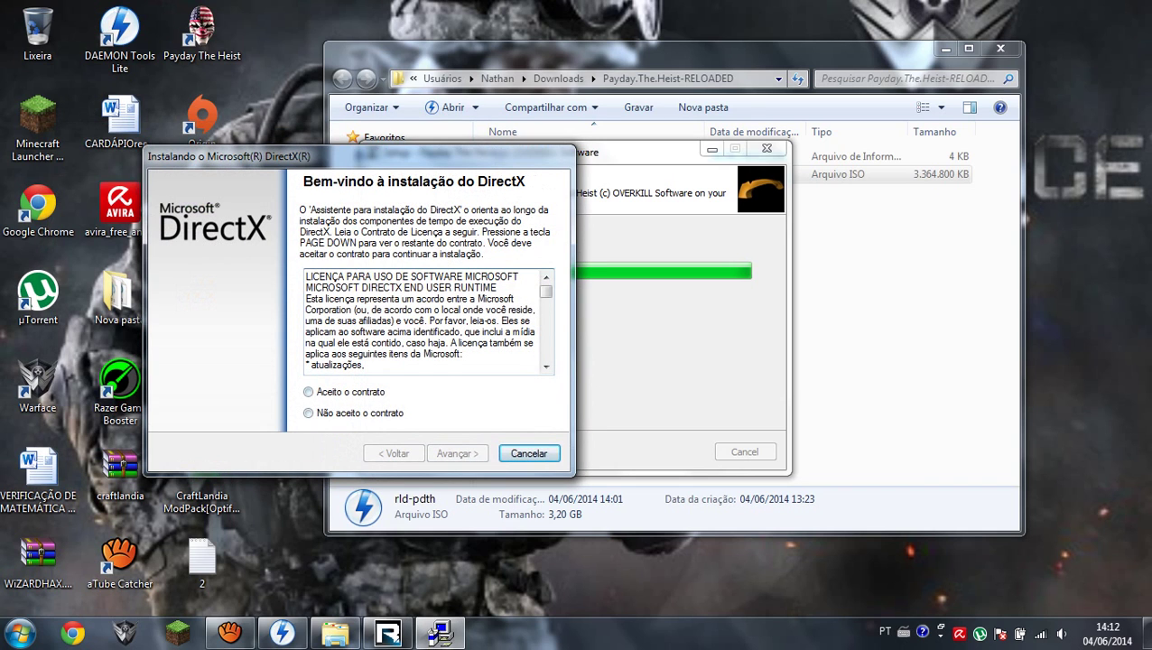
pyautogui.click(309, 412)
pyautogui.click(529, 454)
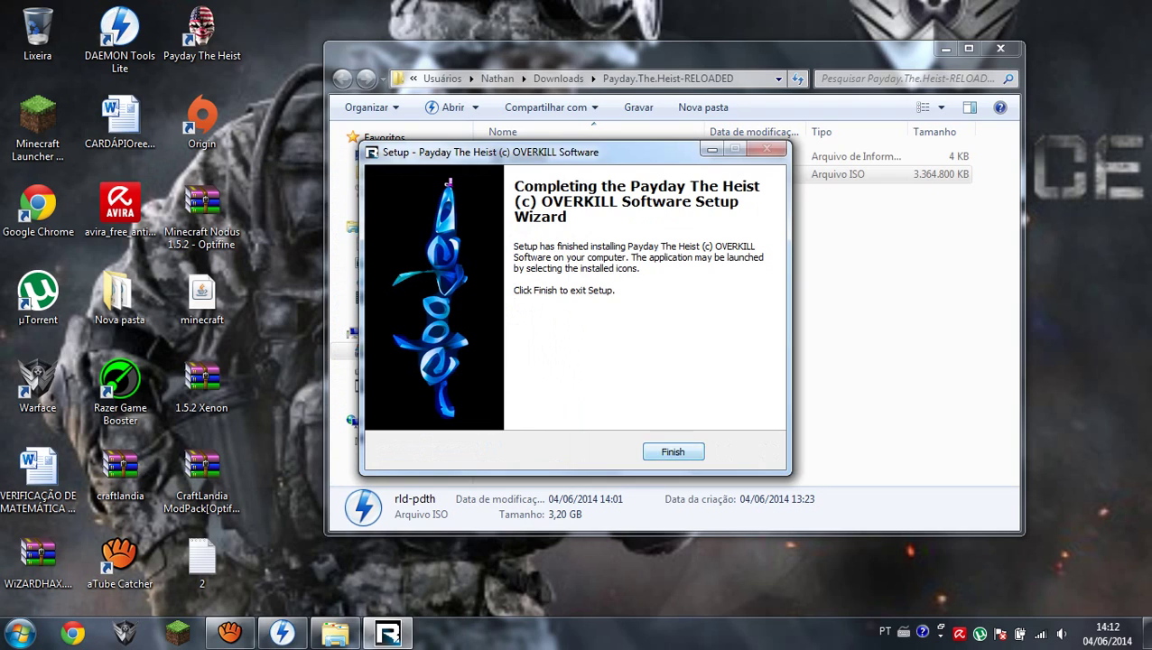
# Finish the Payday The Heist setup wizard and close the download folder to return to the desktop.
pyautogui.press('Return')
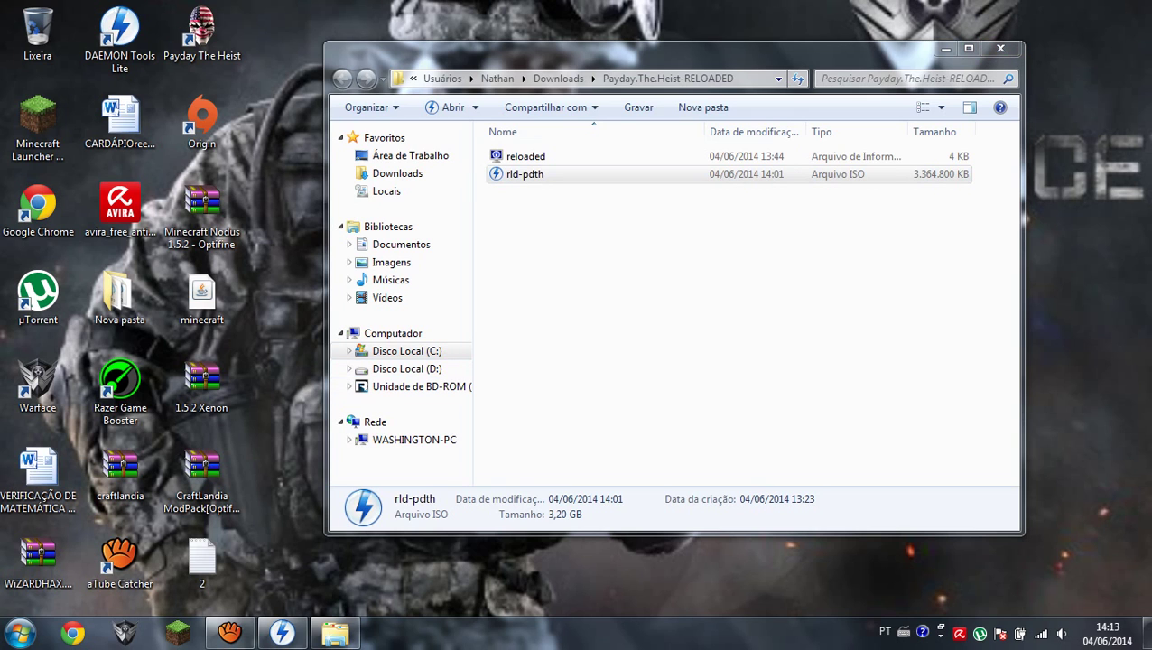
pyautogui.click(1000, 48)
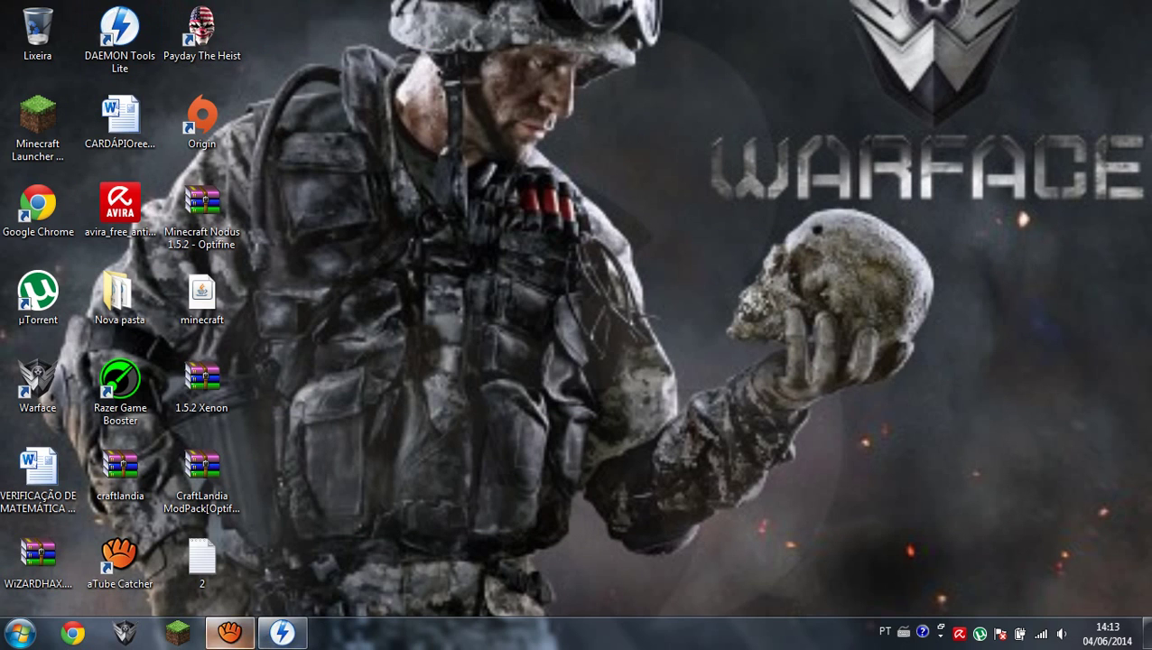
pyautogui.click(230, 632)
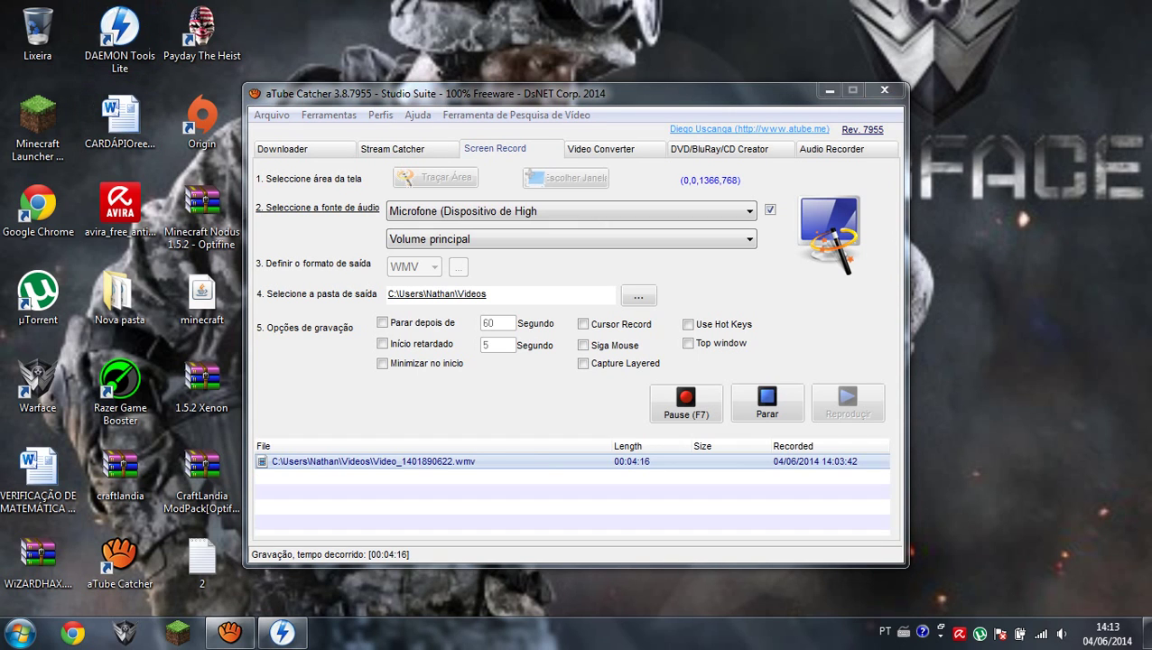
pyautogui.click(830, 90)
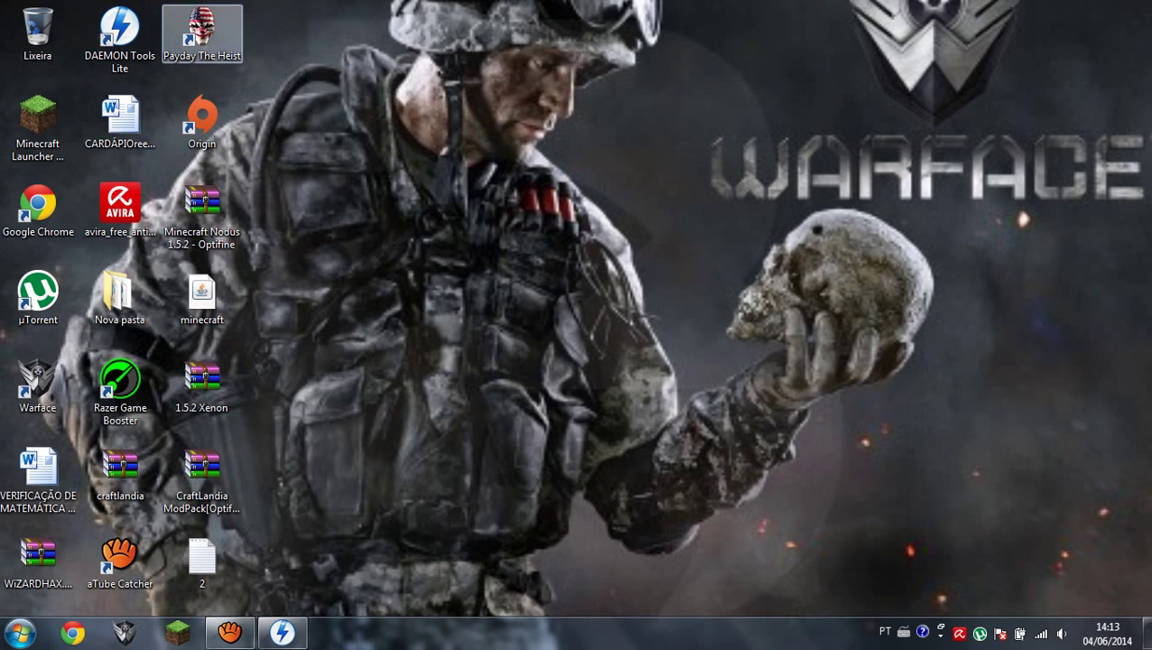
# Open the file location of the Payday The Heist desktop shortcut and clear the file selection.
pyautogui.rightClick(200, 28)
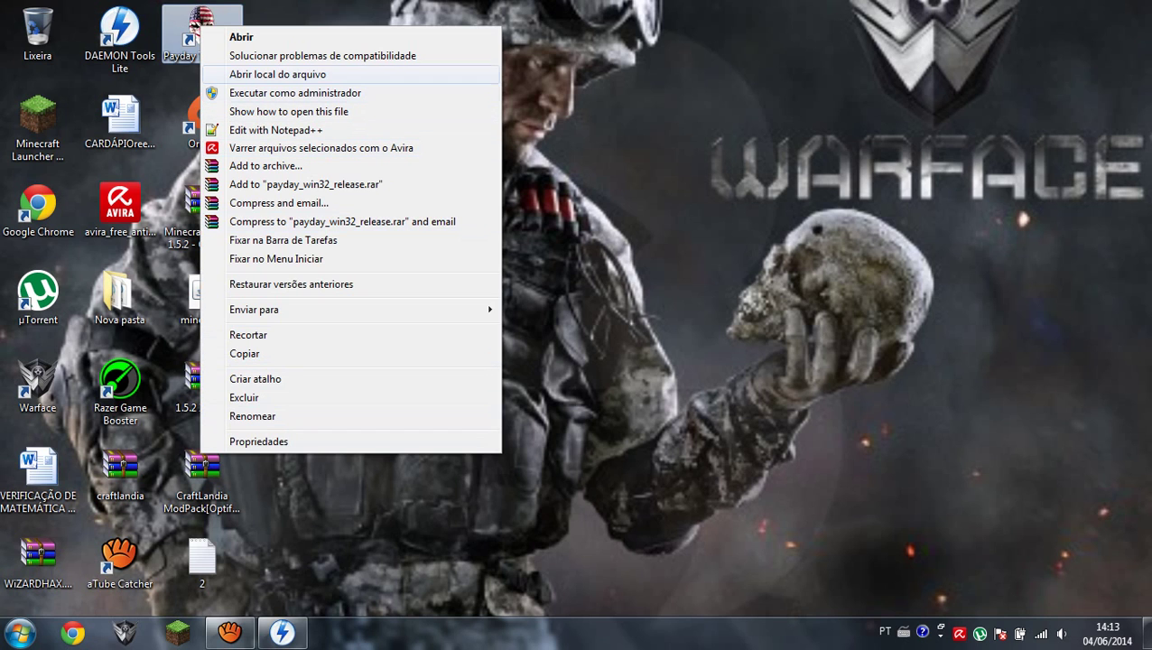
pyautogui.click(277, 74)
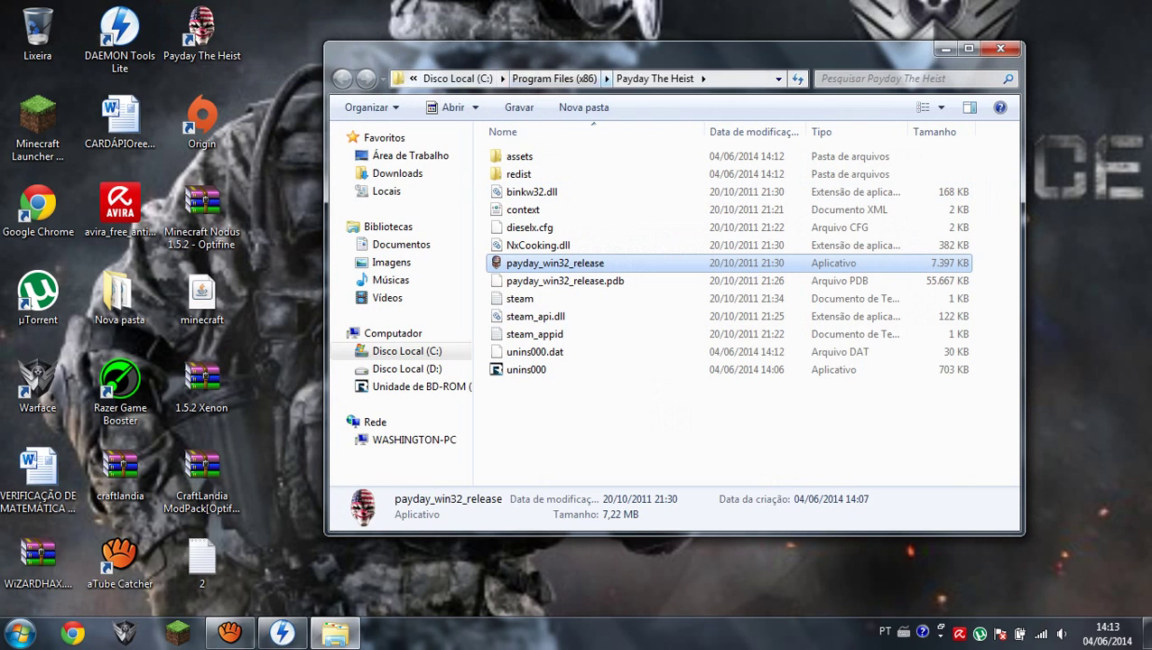
pyautogui.click(686, 420)
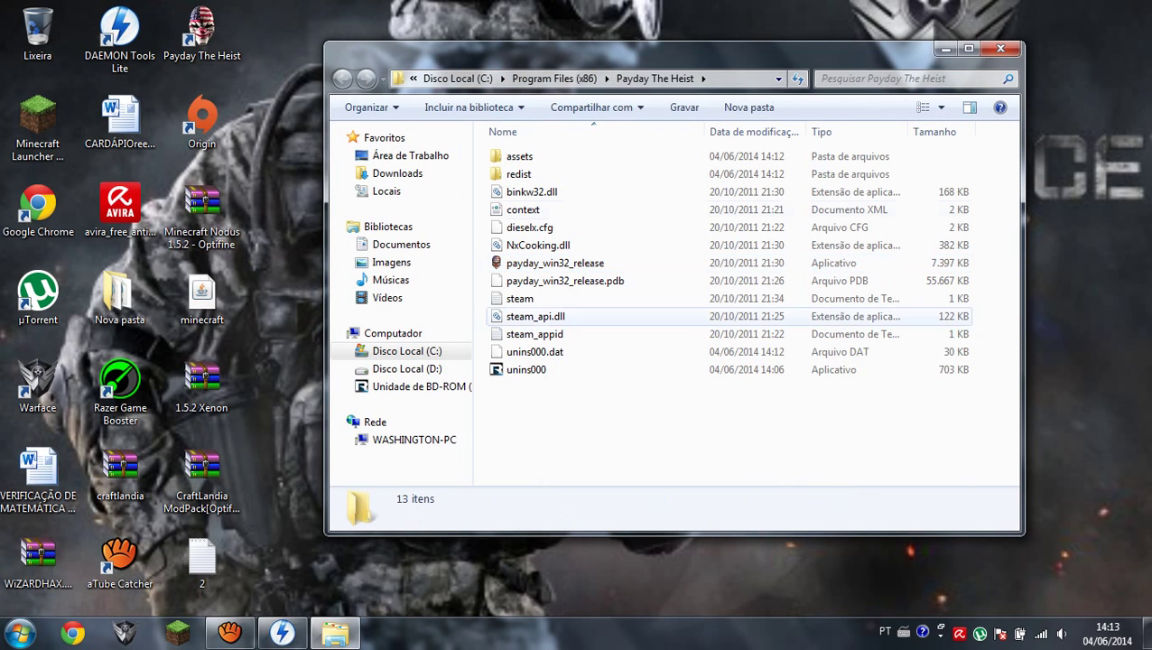
# Open Computador and browse the contents of the mounted BD-ROM drive (F:) PAYDAY_TH.
pyautogui.click(19, 633)
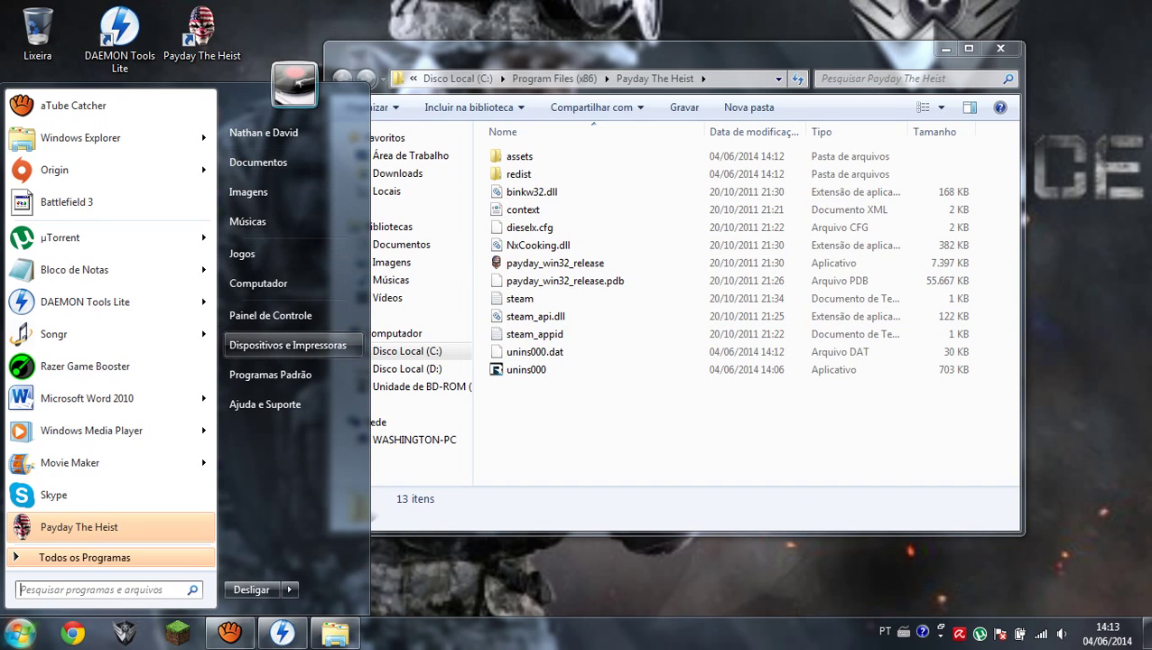
pyautogui.click(258, 284)
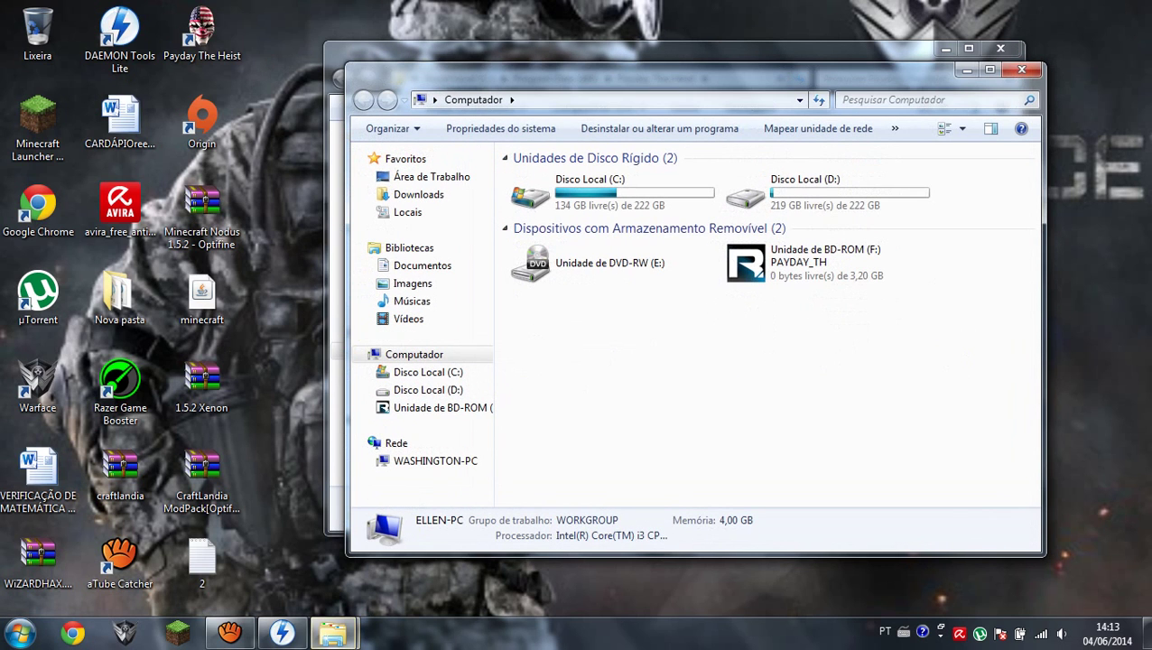
pyautogui.click(828, 263)
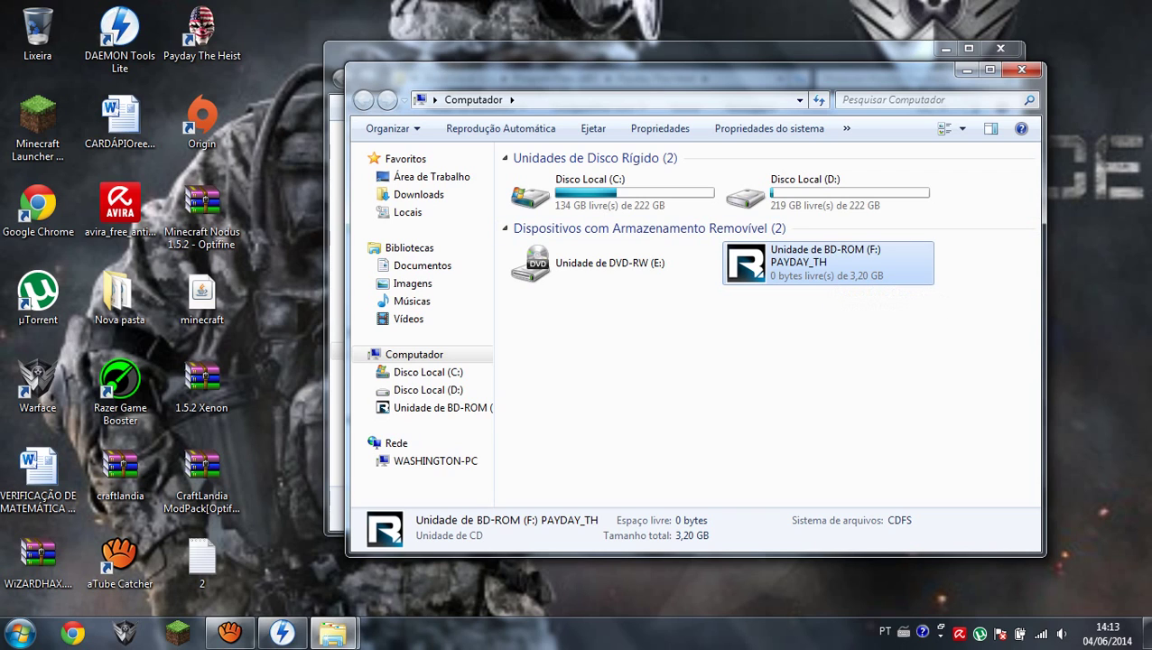
pyautogui.rightClick(868, 270)
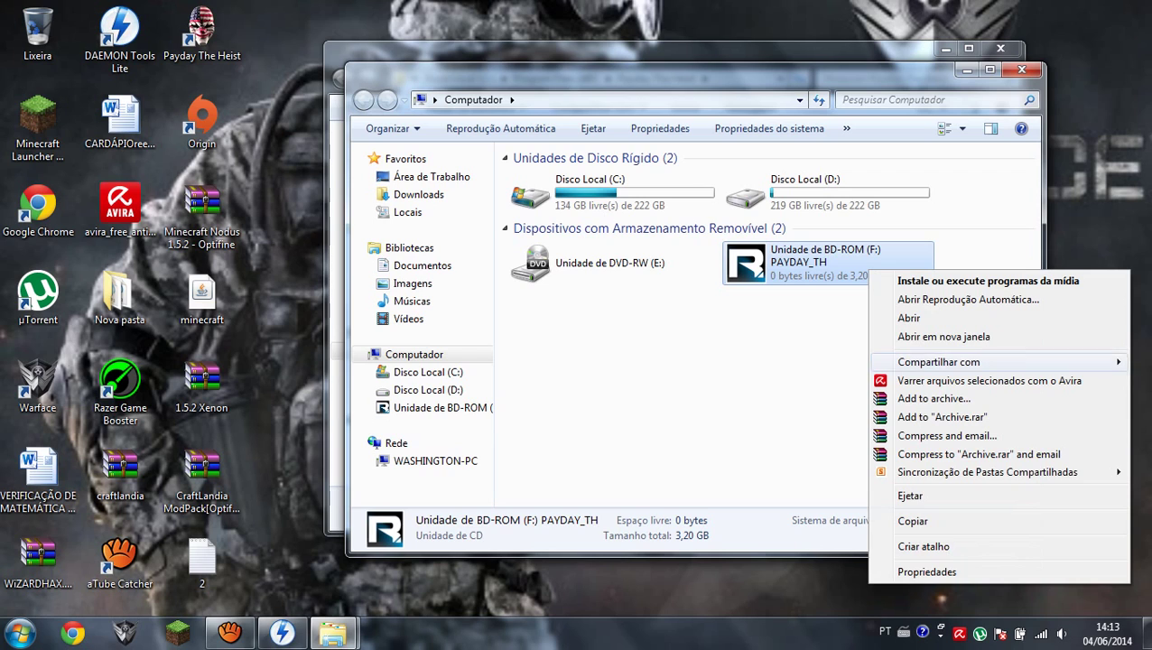
pyautogui.click(909, 318)
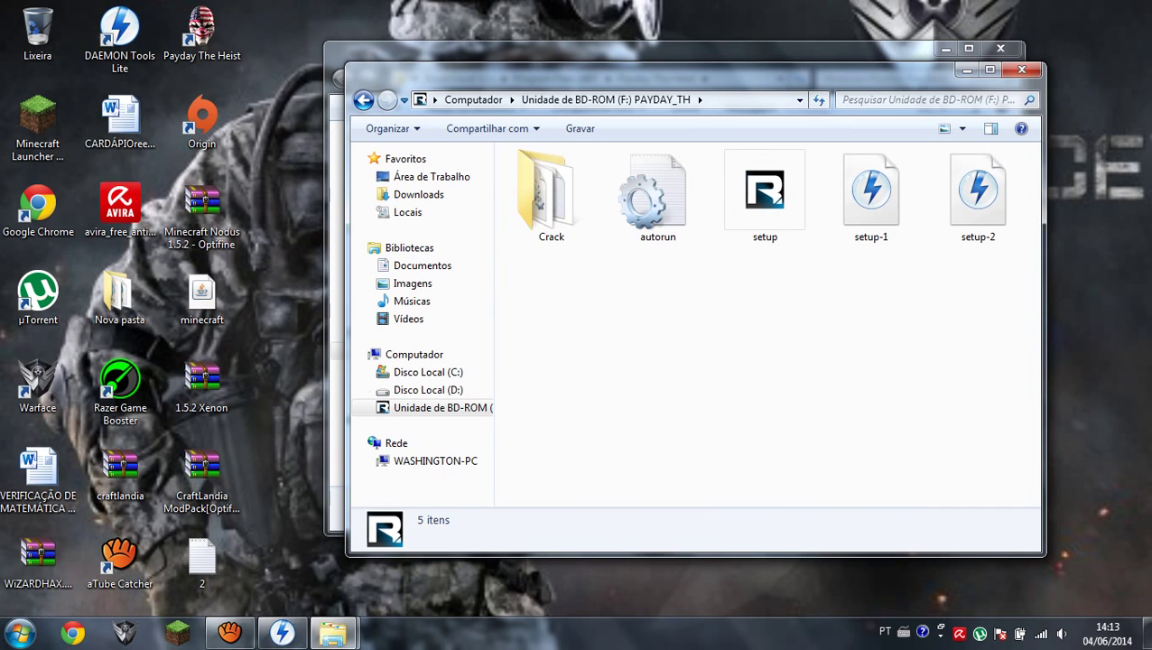
# Open the disc's Crack folder and copy the payday_win32_release, steam_api.dll and steam_rld files.
pyautogui.doubleClick(549, 194)
pyautogui.press('BackSpace')
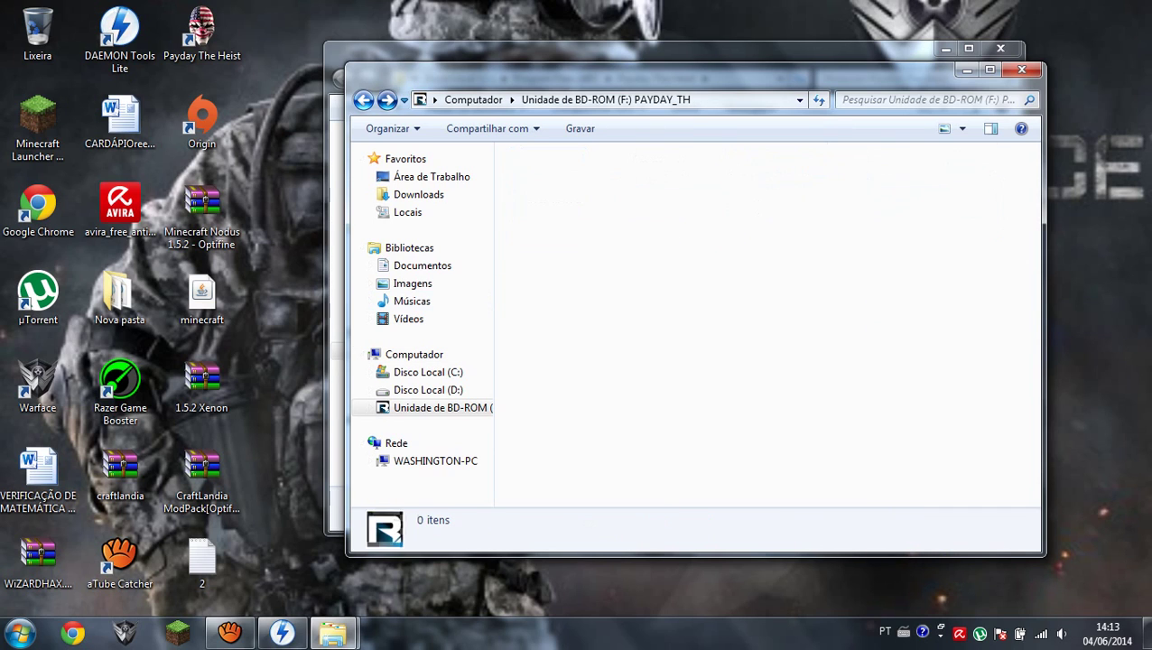
pyautogui.press('Return')
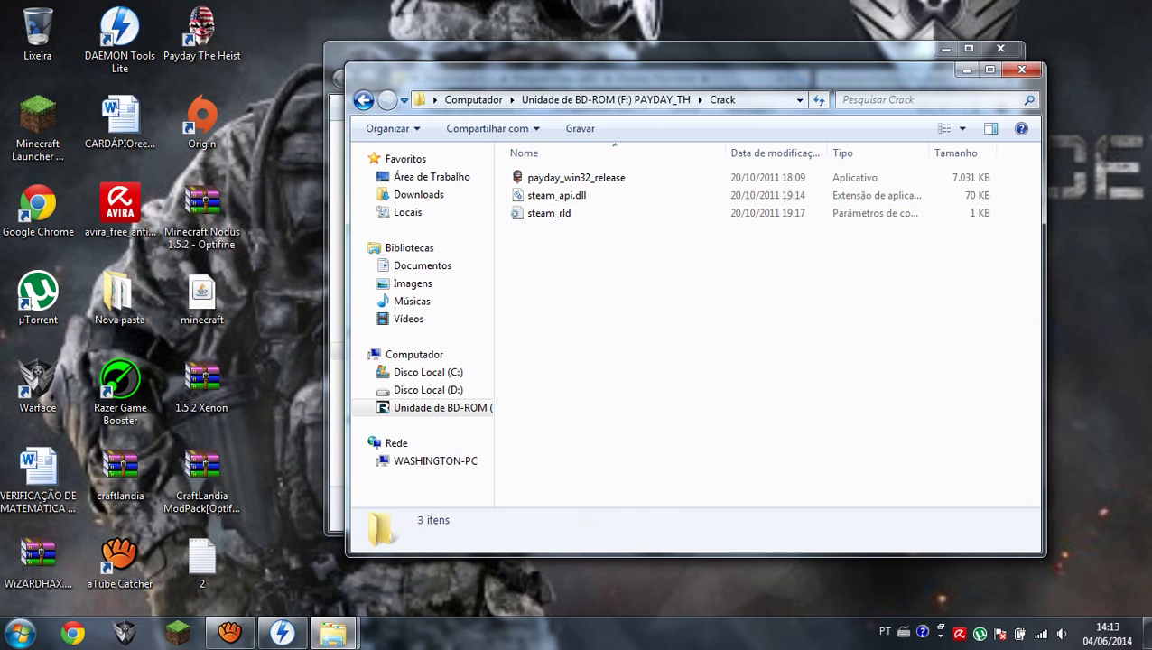
pyautogui.moveTo(618, 266); pyautogui.dragTo(637, 169)
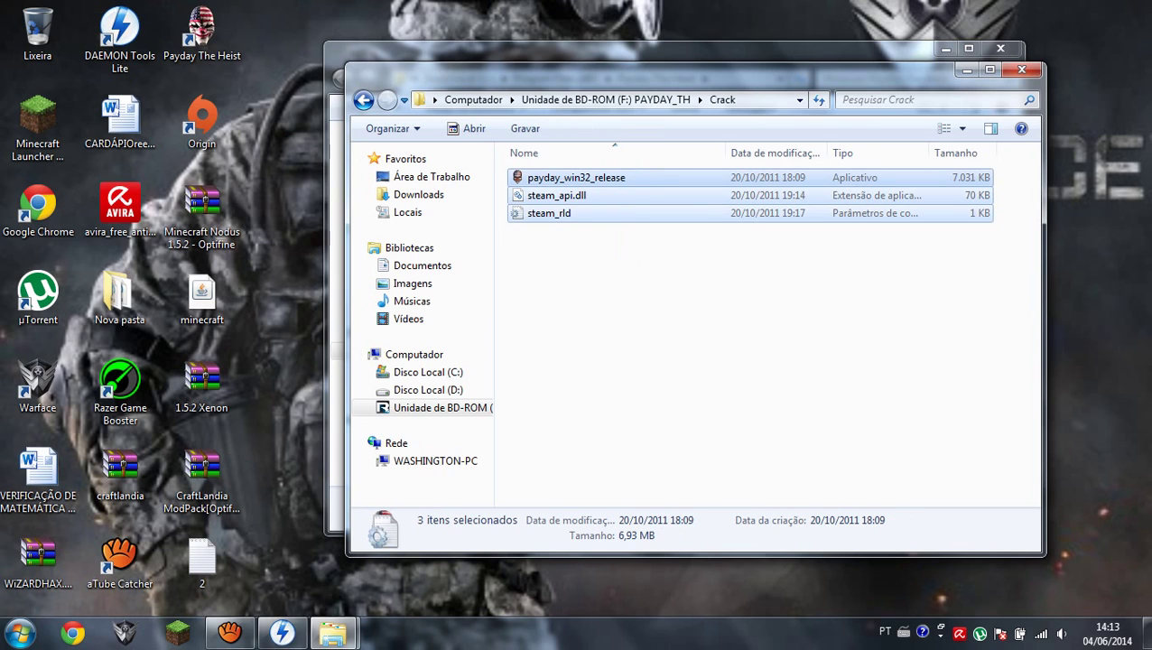
pyautogui.rightClick(686, 178)
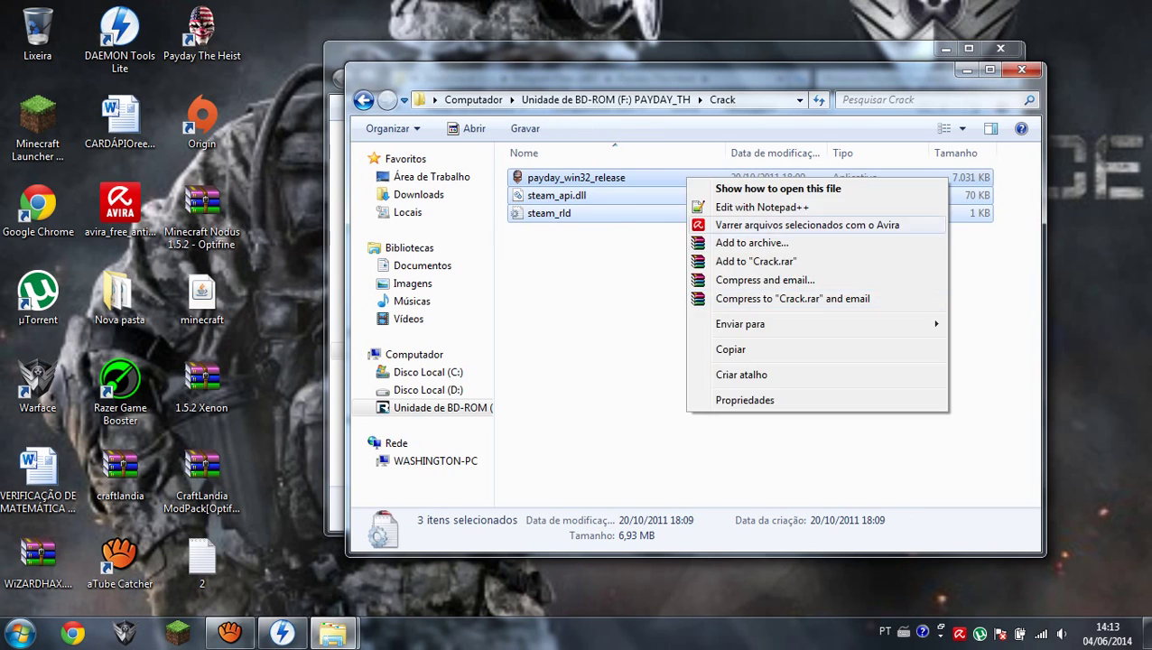
pyautogui.click(730, 350)
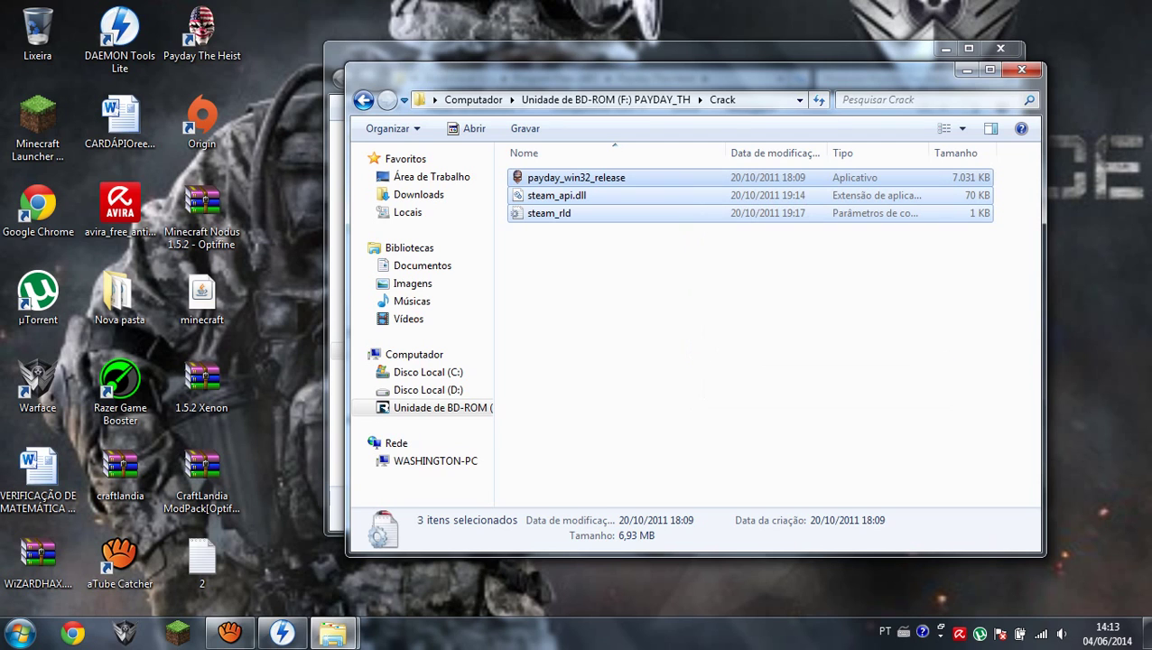
# Paste the copied Crack files into the Payday The Heist installation folder, replacing all conflicting files, and close both folder windows.
pyautogui.click(1021, 70)
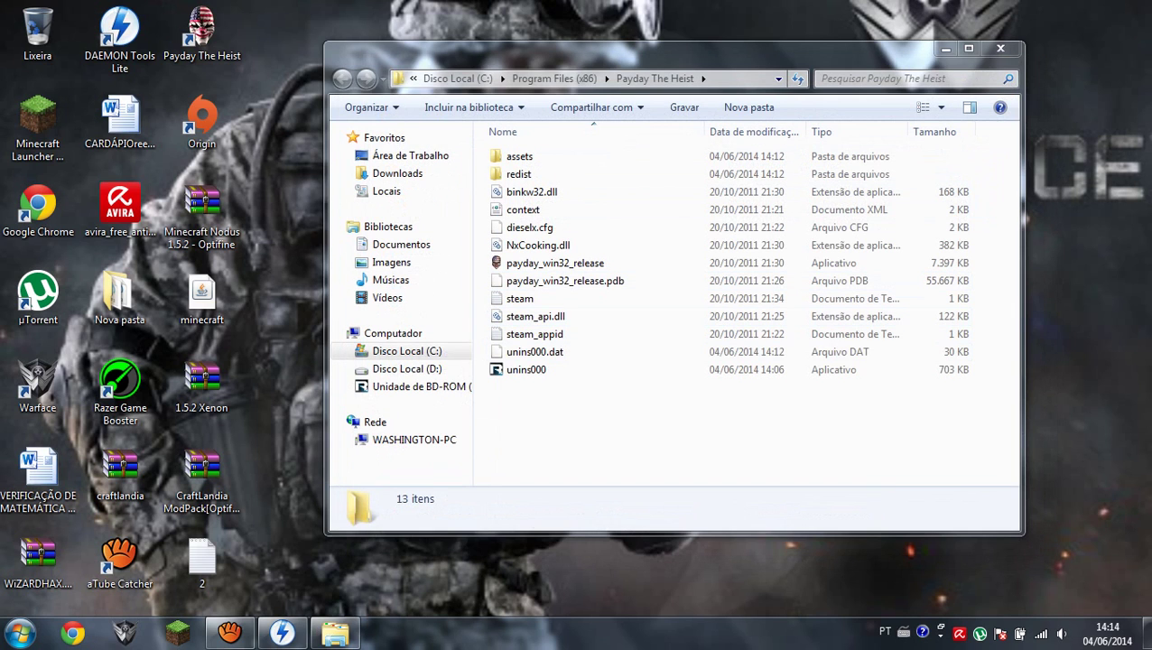
pyautogui.rightClick(599, 189)
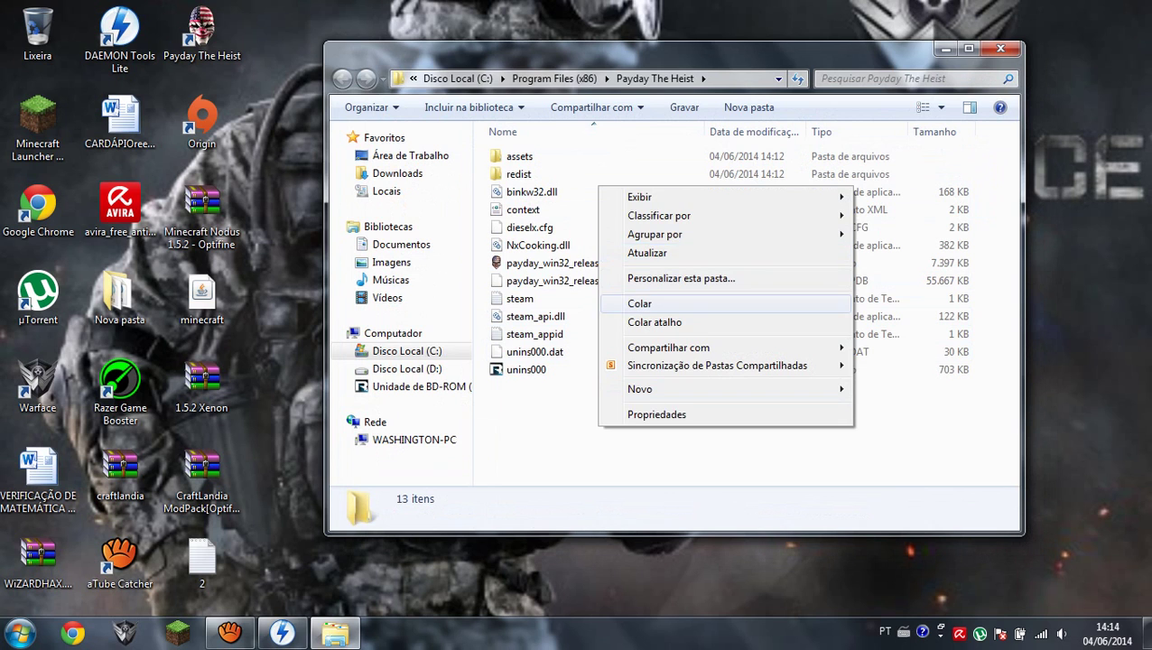
pyautogui.click(650, 303)
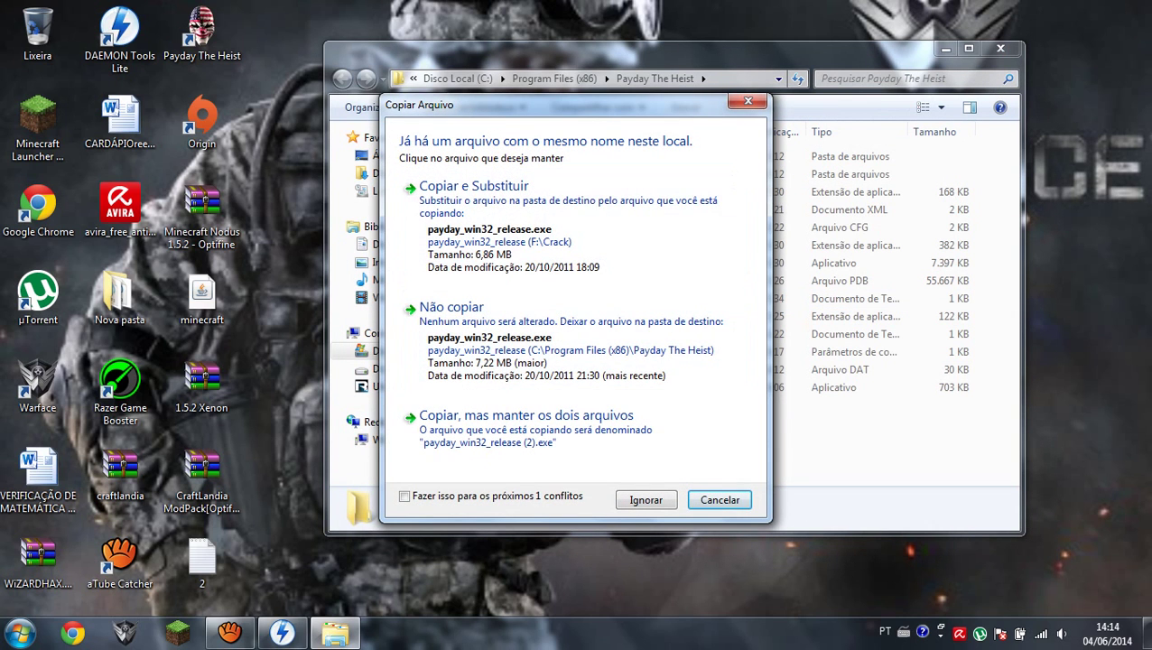
pyautogui.click(405, 497)
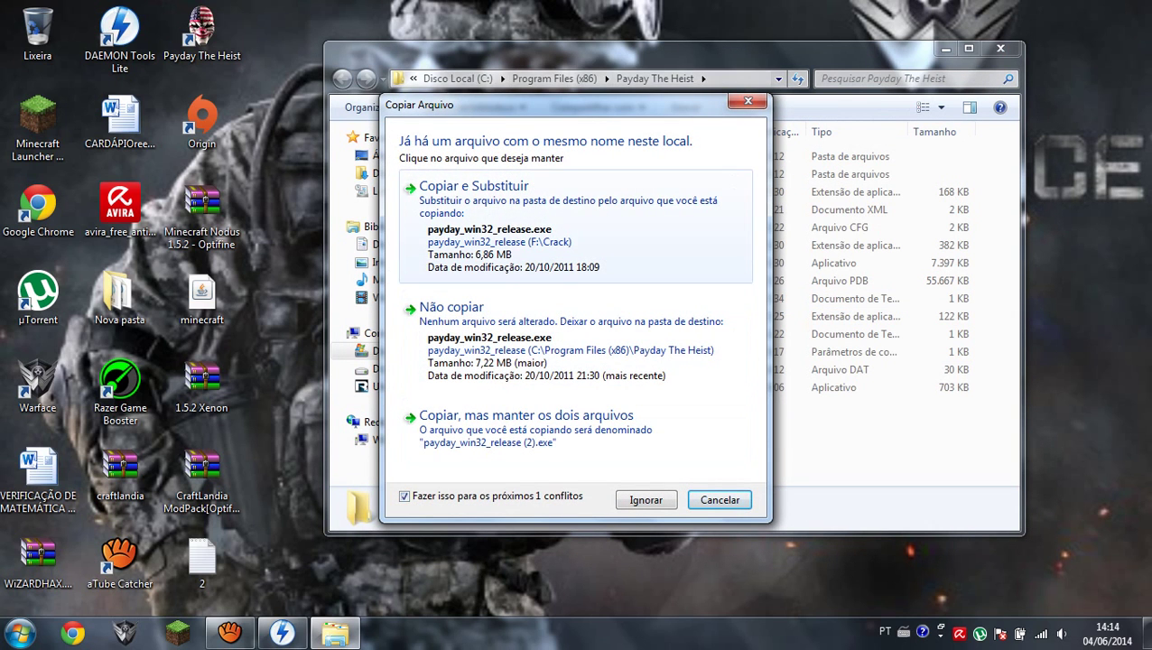
pyautogui.click(474, 194)
pyautogui.click(686, 440)
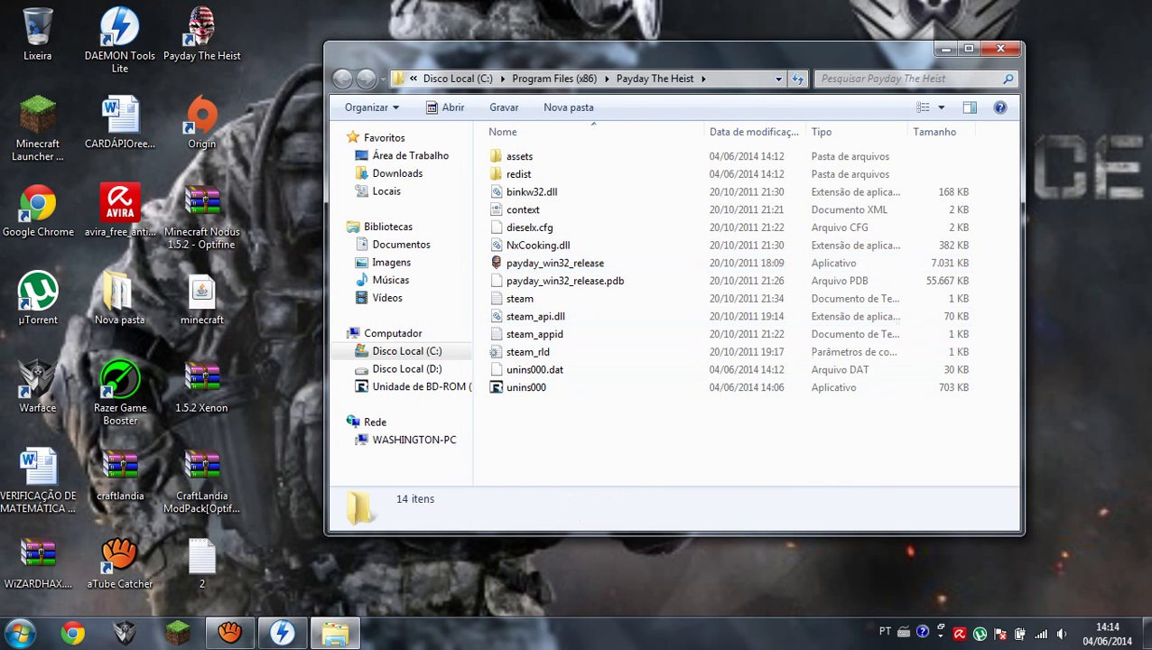
pyautogui.click(1001, 49)
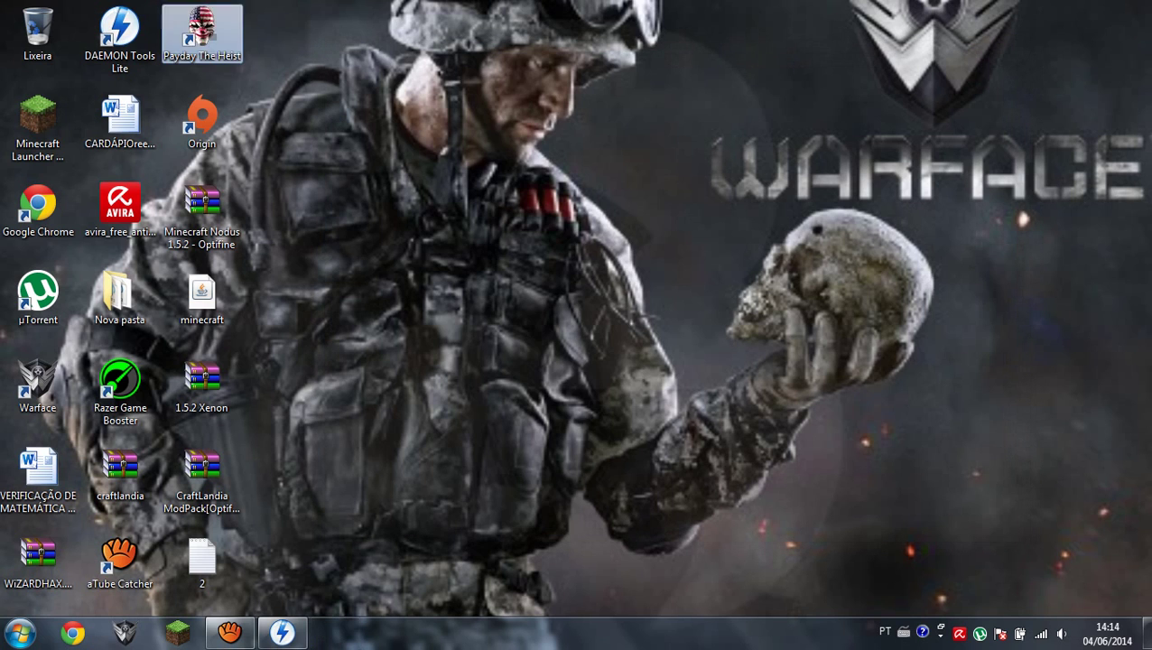
pyautogui.moveTo(517, 1)
pyautogui.mouseDown()
pyautogui.moveTo(559, 616)
pyautogui.moveTo(621, 613)
pyautogui.mouseUp()
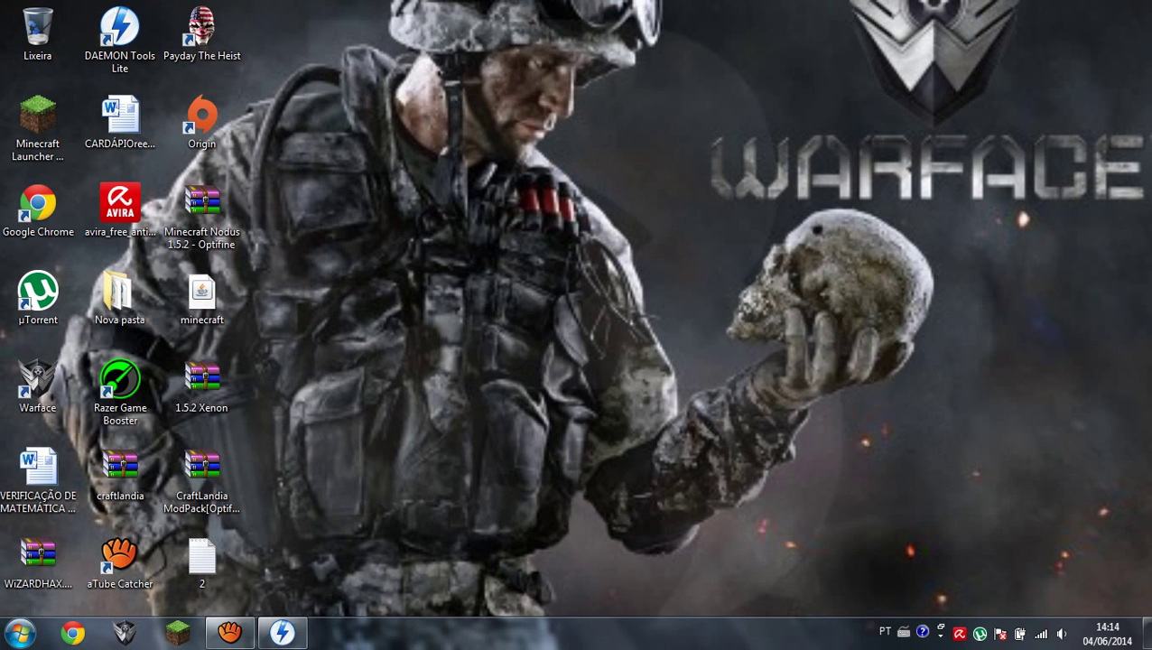
pyautogui.click(283, 632)
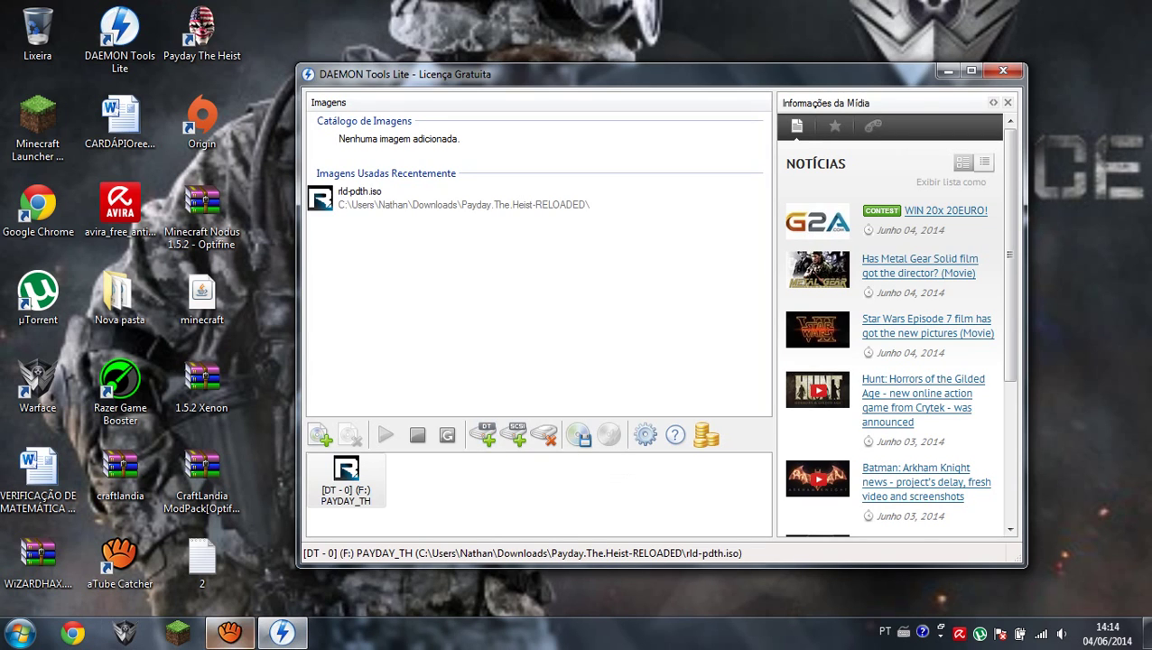
pyautogui.click(229, 632)
pyautogui.click(948, 70)
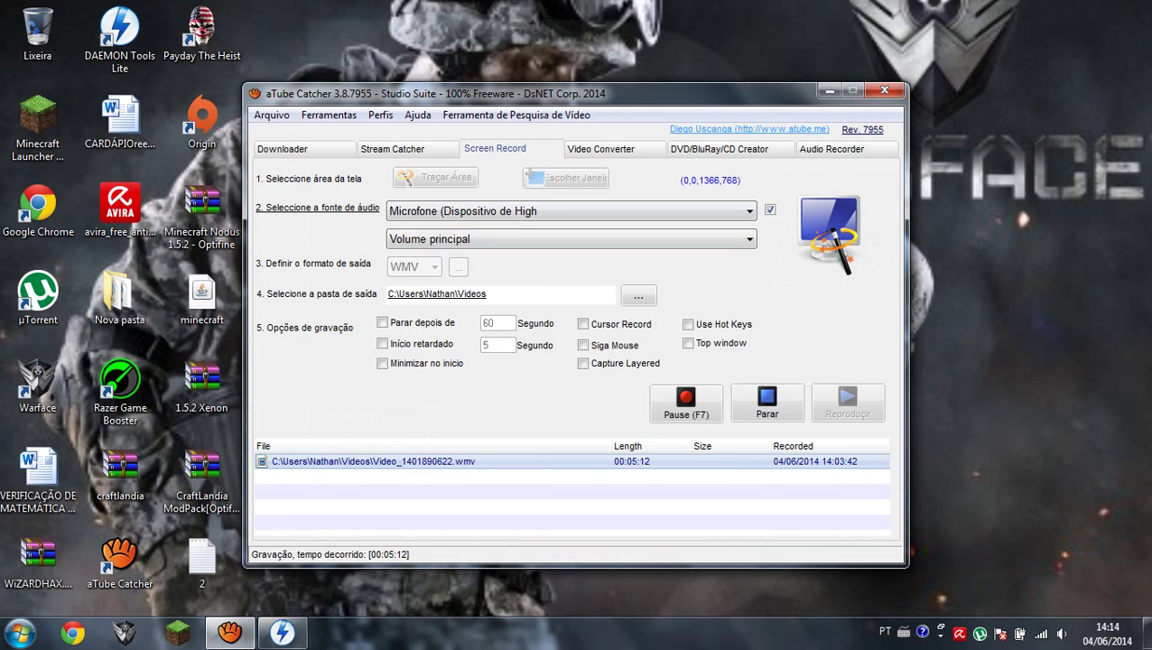